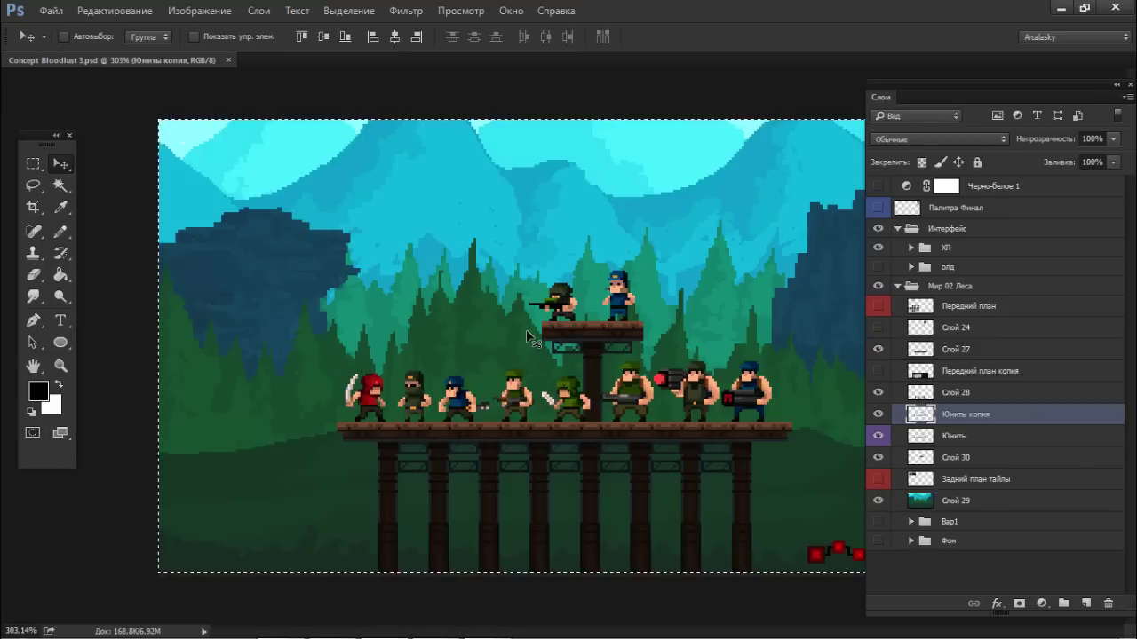
Step: Check the Юниты копия layer's visibility and trial-select the soldiers with the rectangular marquee
key("m")
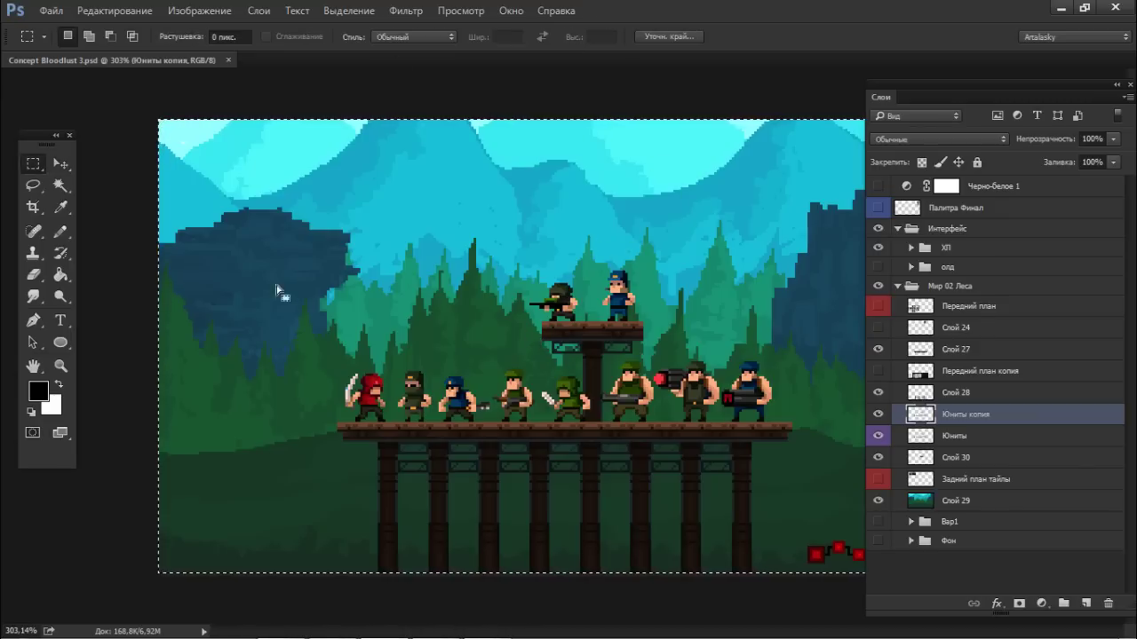
key("ctrl+d")
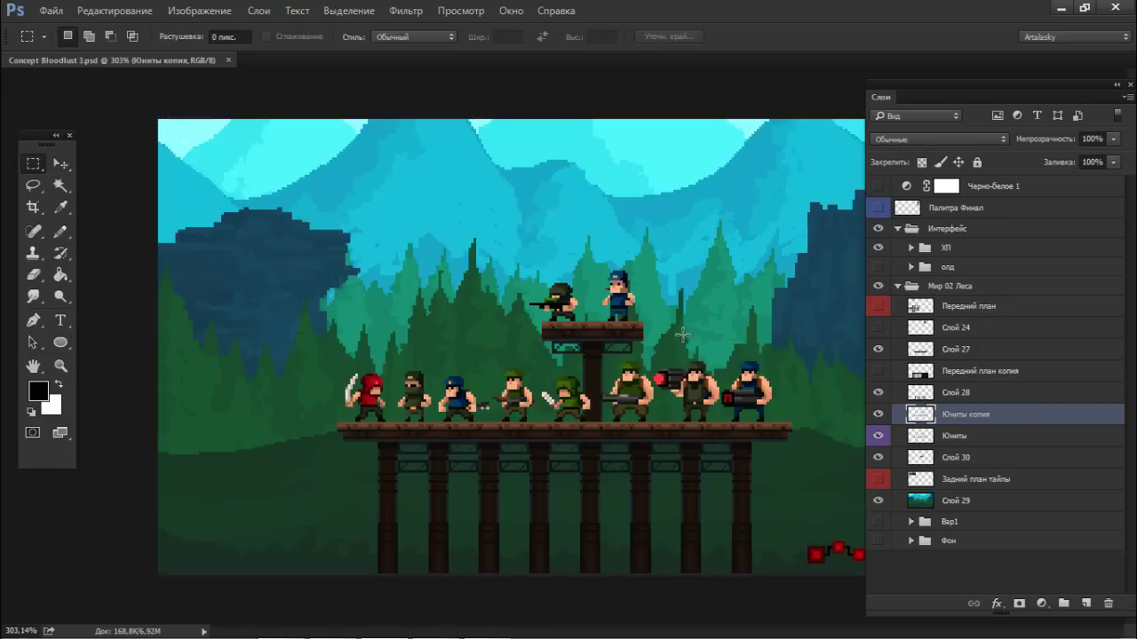
scroll(643, 406, "up", 3, "alt")
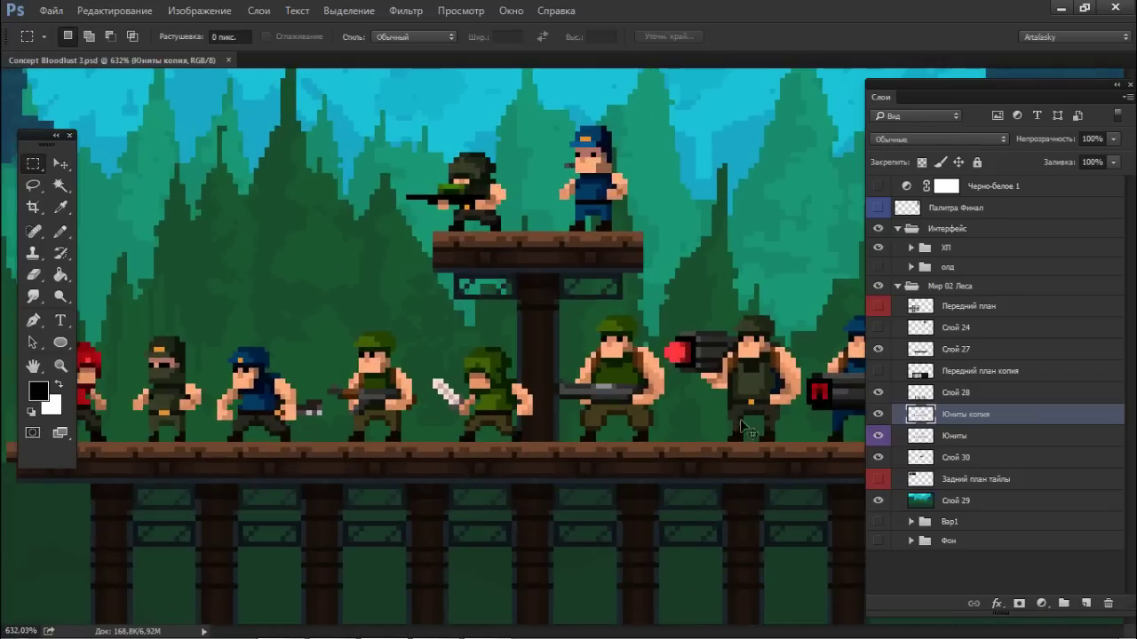
left_click(876, 415)
left_click(875, 414)
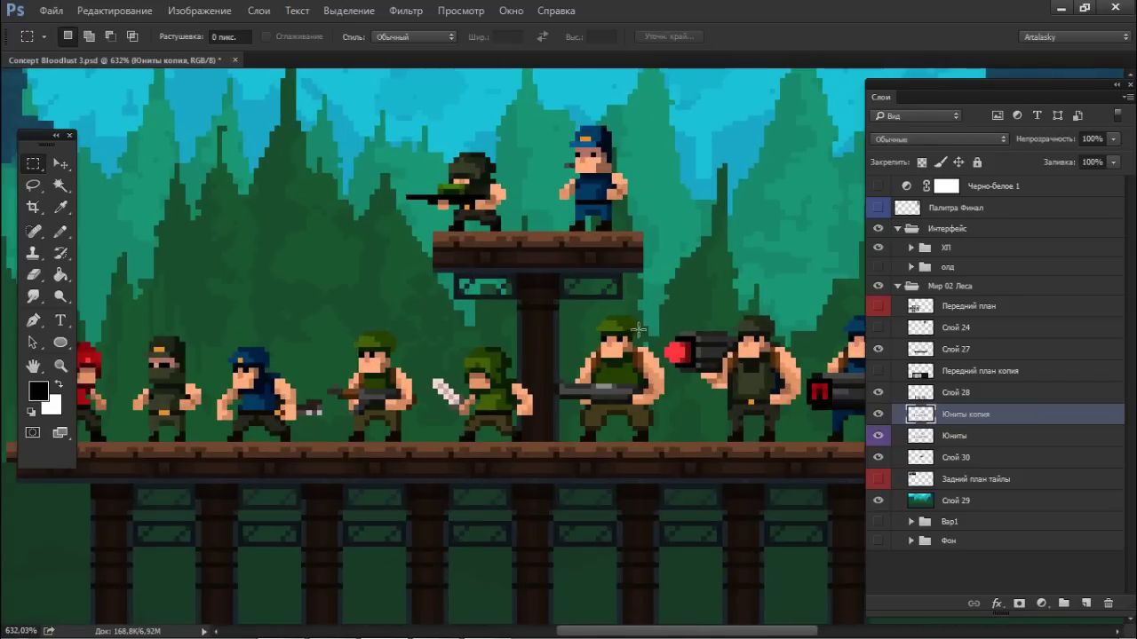
left_click_drag(638, 330, 523, 468)
left_click_drag(670, 457, 544, 304)
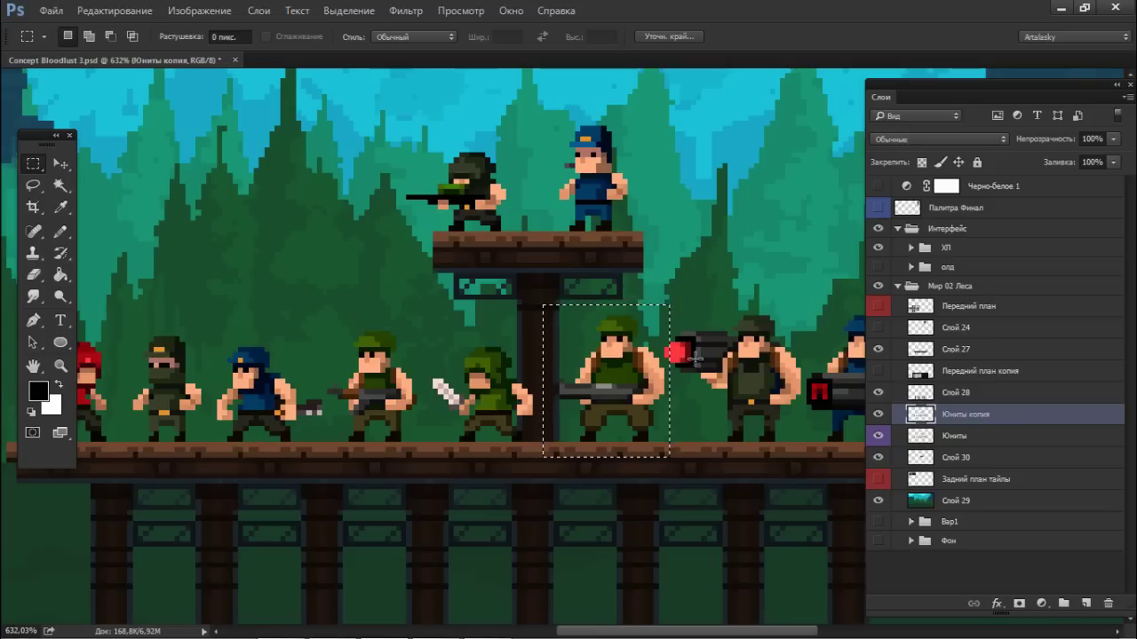
scroll(695, 359, "down", 5, "alt")
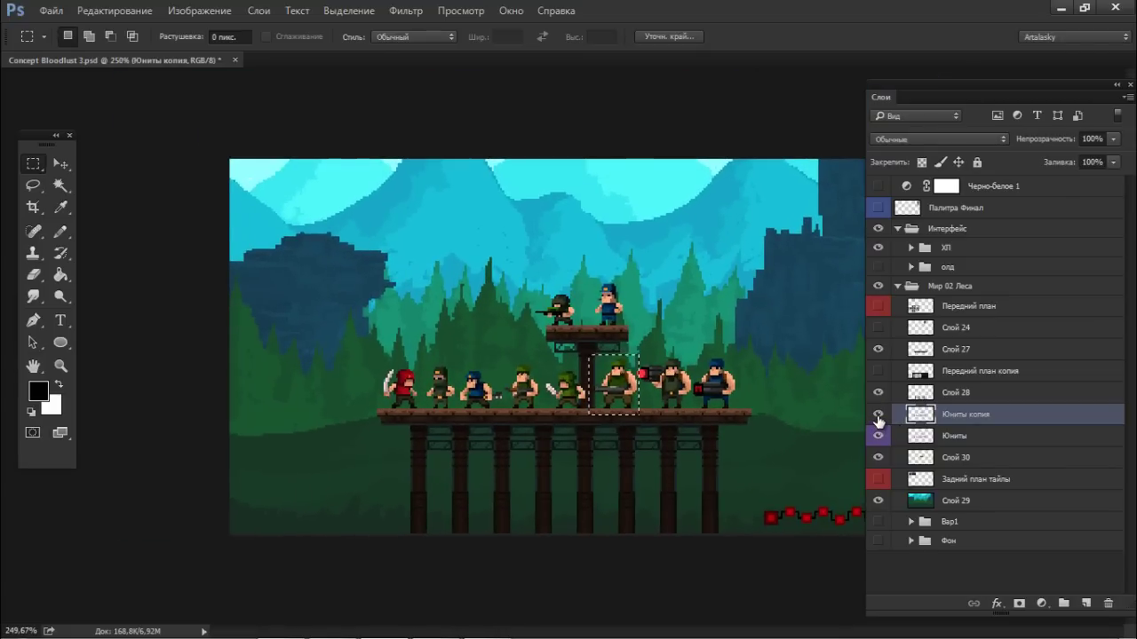
Step: Copy the whole Юниты копия layer and start a new clipboard-sized document
key("ctrl+a")
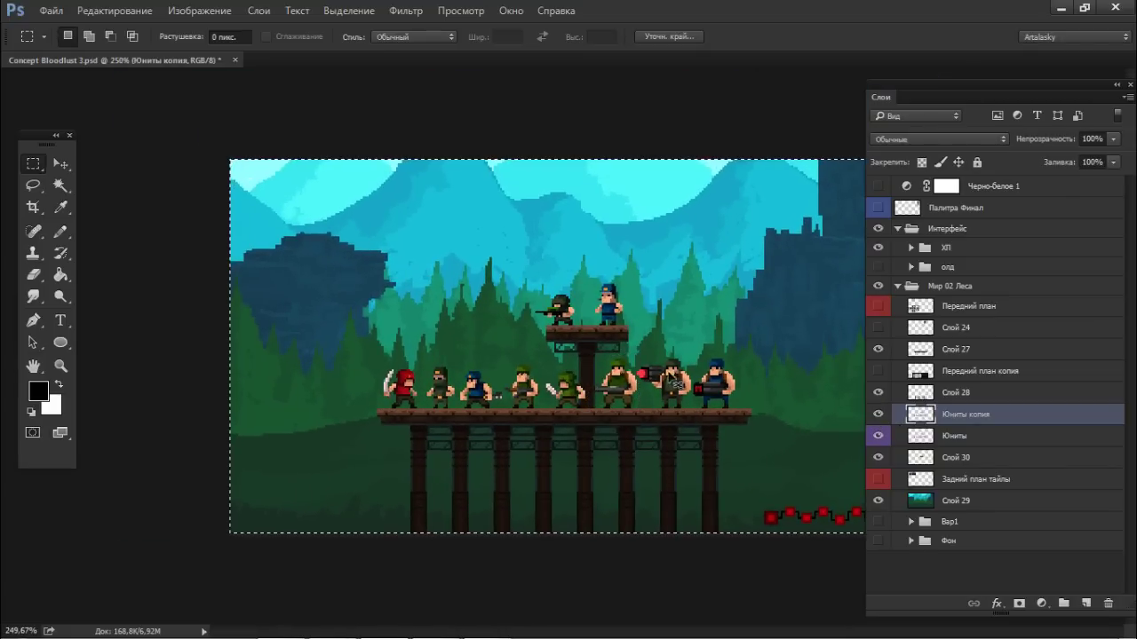
key("ctrl+c")
key("ctrl+n")
Step: Paste the soldiers into the 169×60 document, shift the two top sprites left, and hide the background
left_click(738, 126)
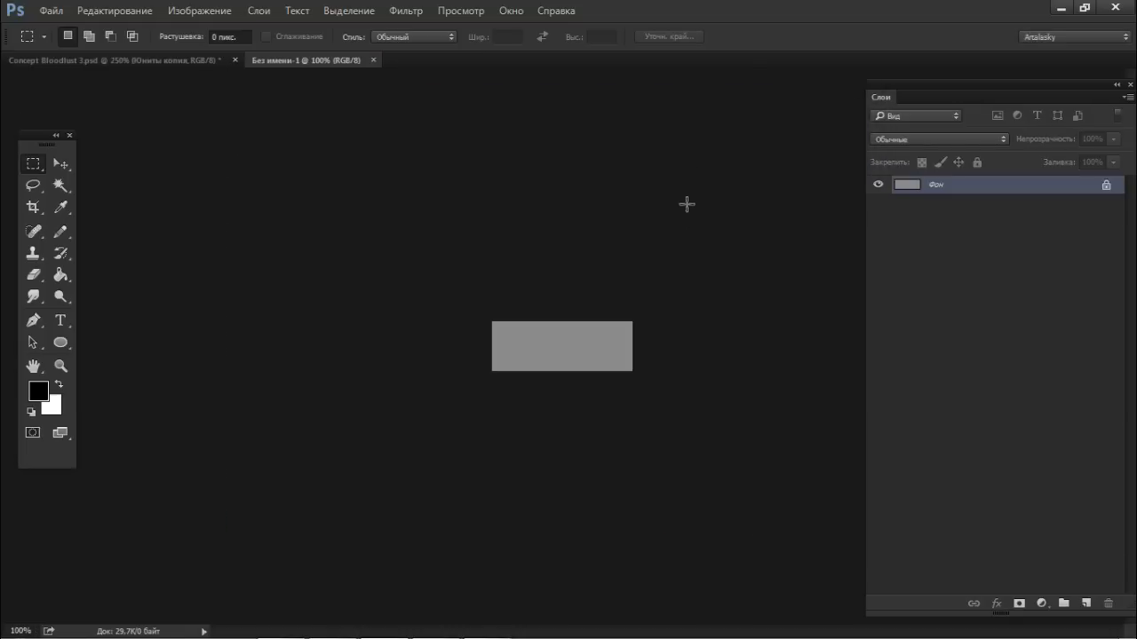
key("ctrl+v")
scroll(648, 302, "up", 5, "alt")
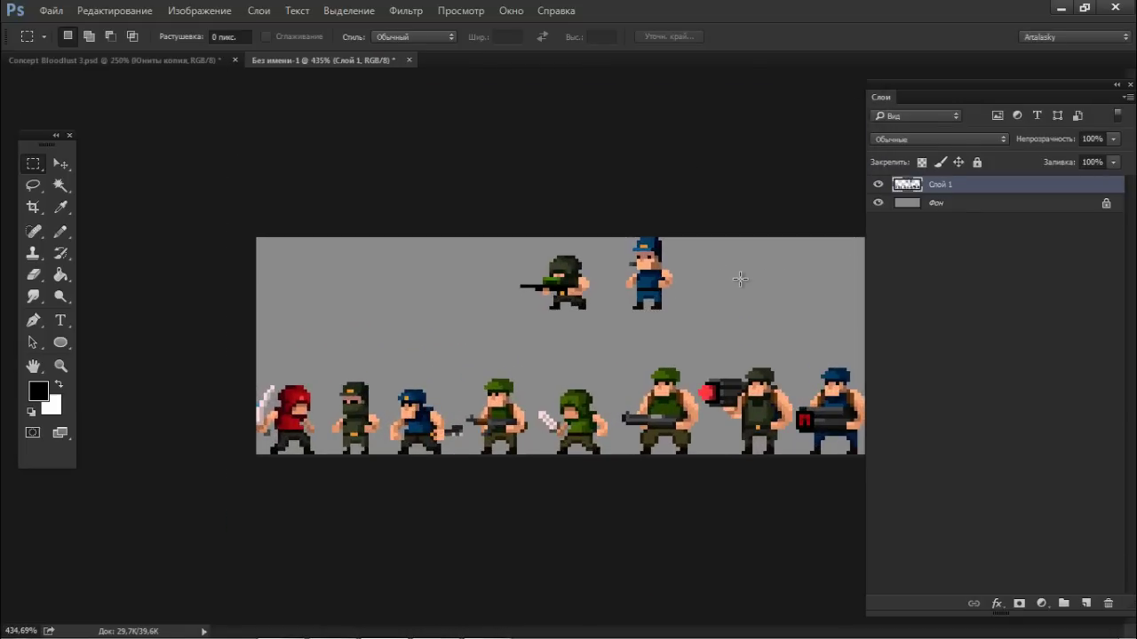
mouse_move(496, 234)
left_mouse_down()
mouse_move(677, 303)
mouse_move(749, 311)
left_mouse_up()
left_click_drag(688, 283, 653, 282, "ctrl")
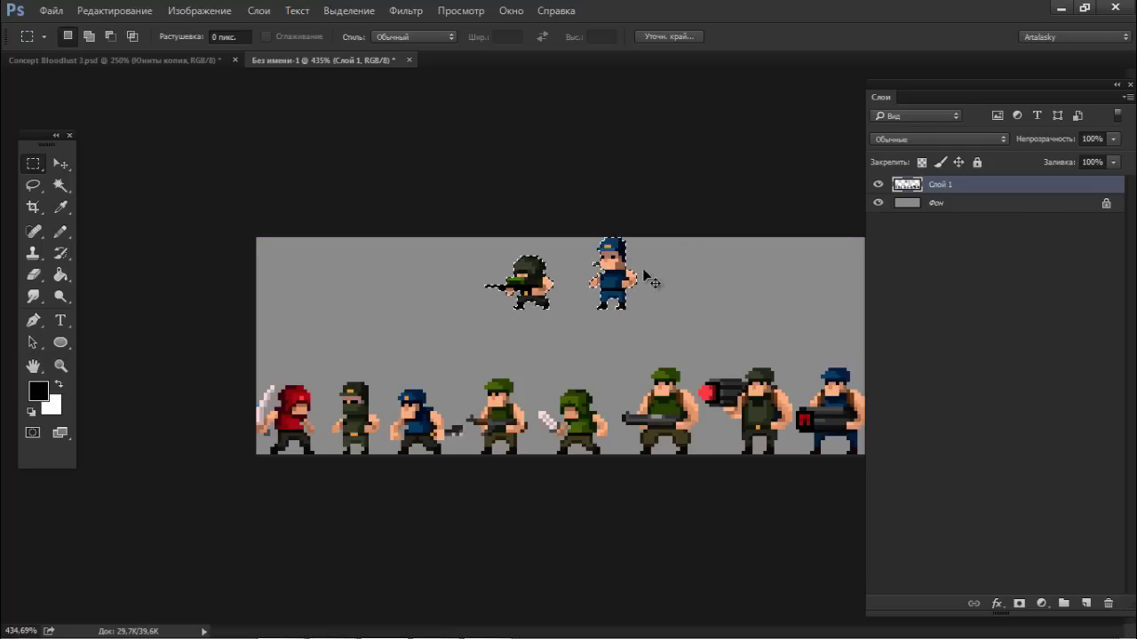
key("ctrl+d")
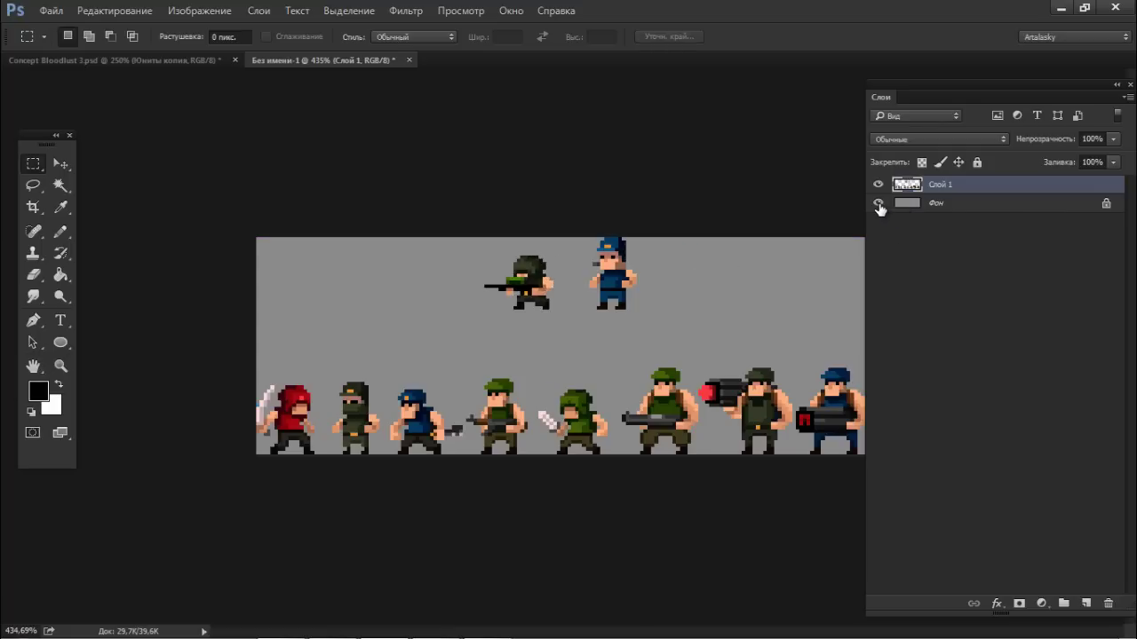
left_click(878, 205)
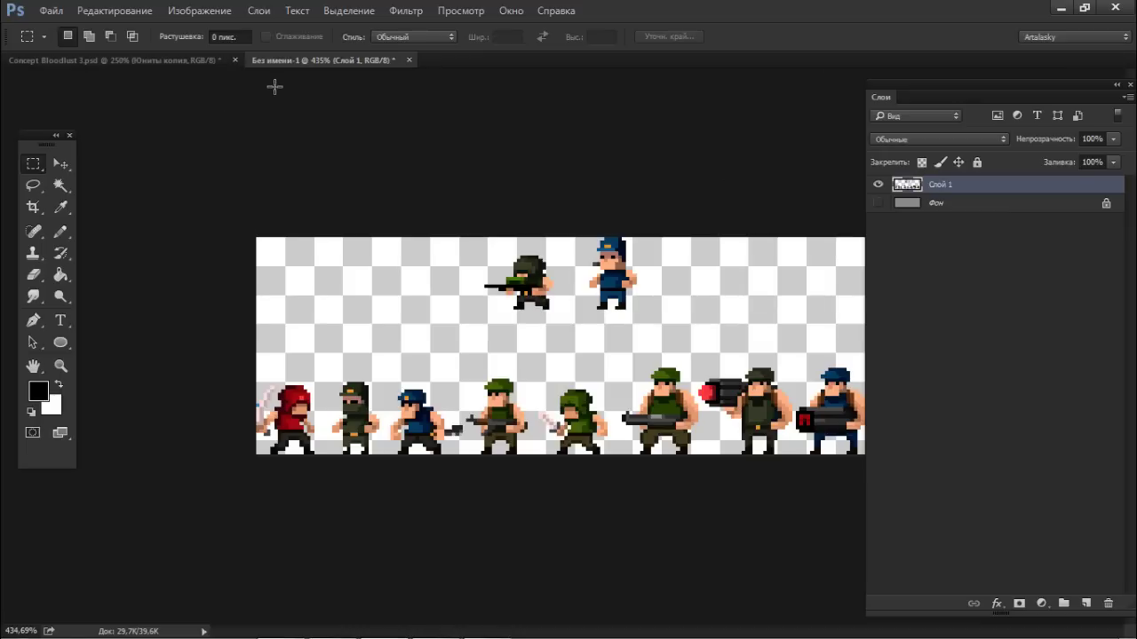
Step: Save the sheet as a PNG named 'character' in the Bloodlust folder, then switch to Unity
key("ctrl+s")
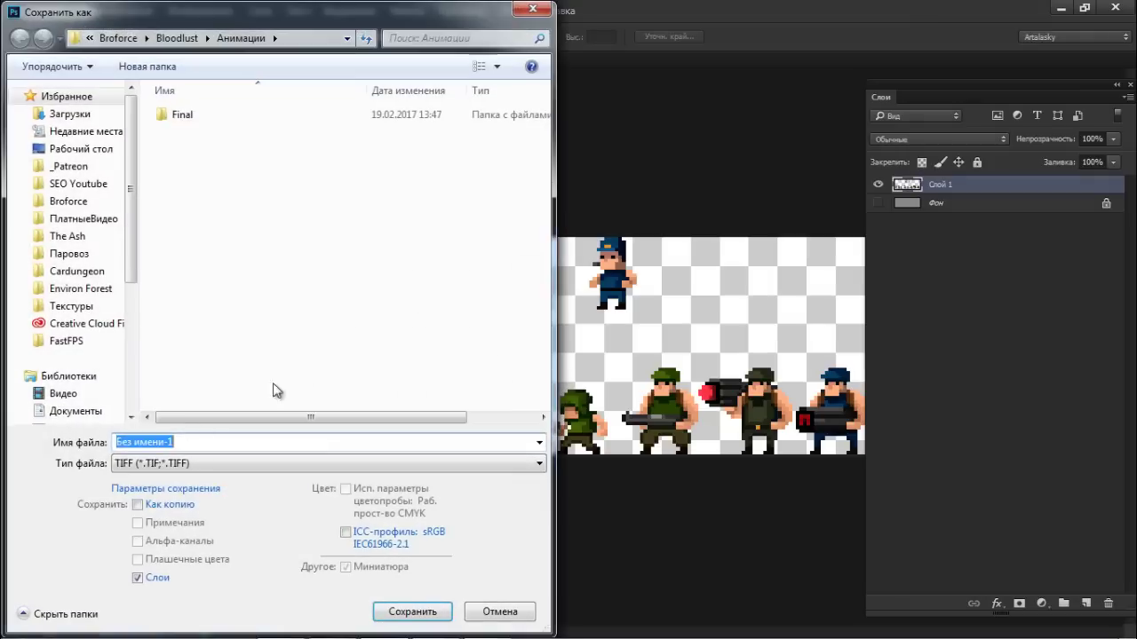
left_click(142, 463)
left_click(209, 357)
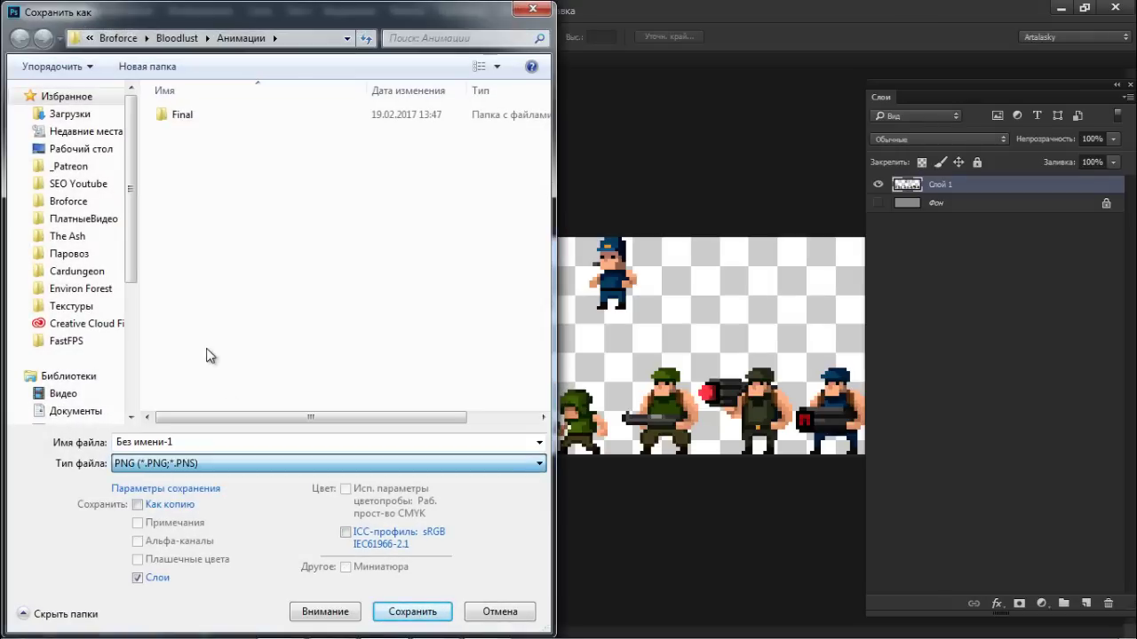
left_click(68, 201)
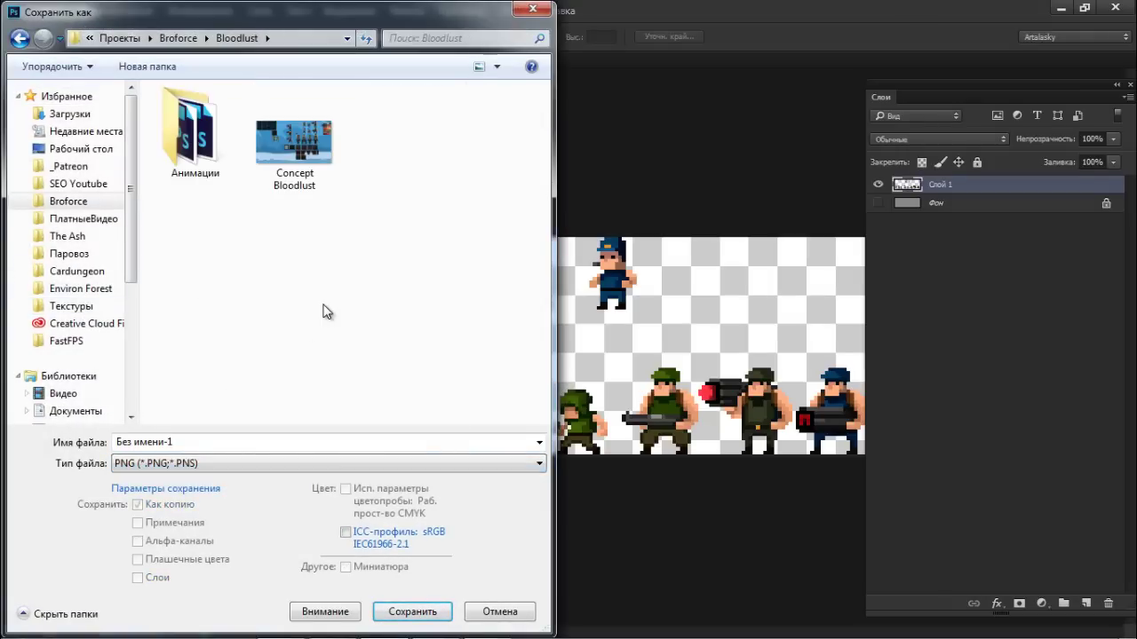
left_click(268, 449)
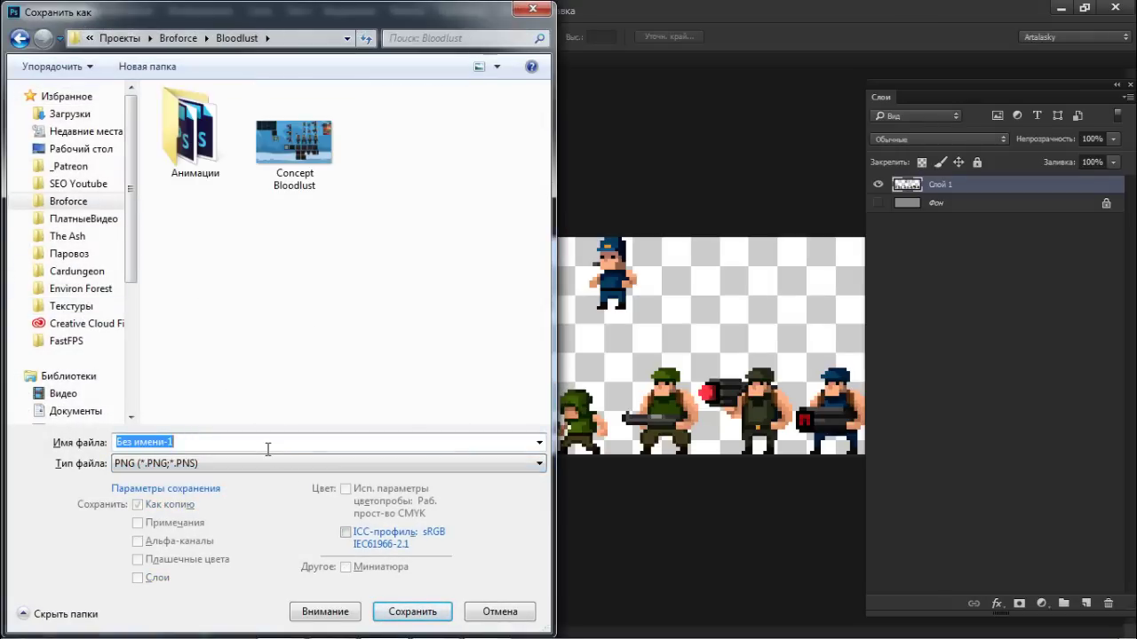
type("chara")
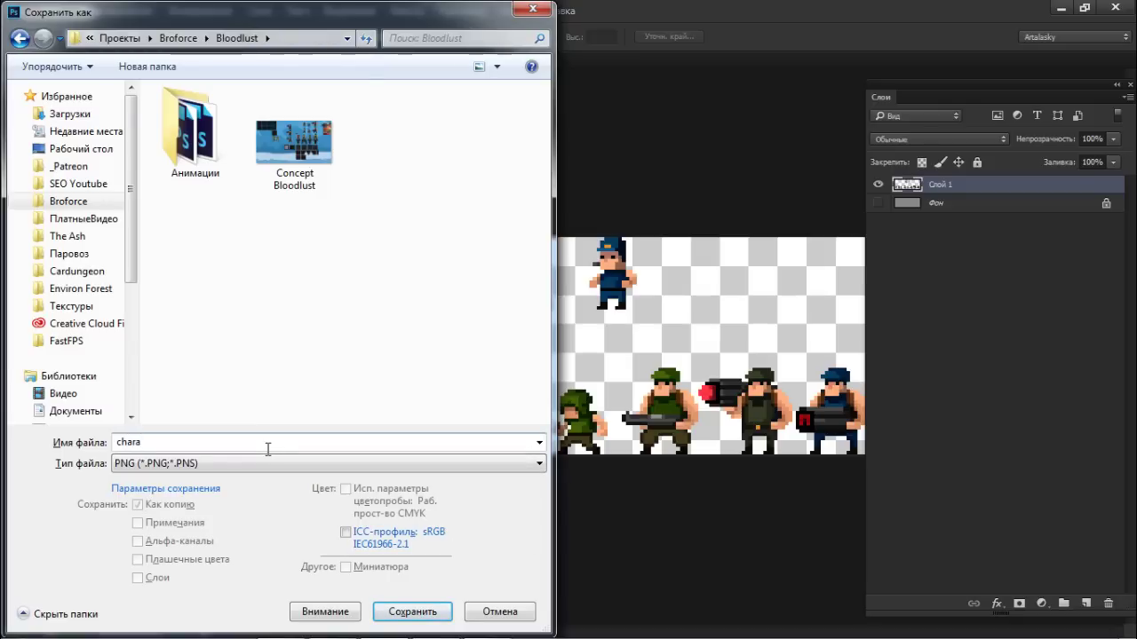
type("cters")
key("Return")
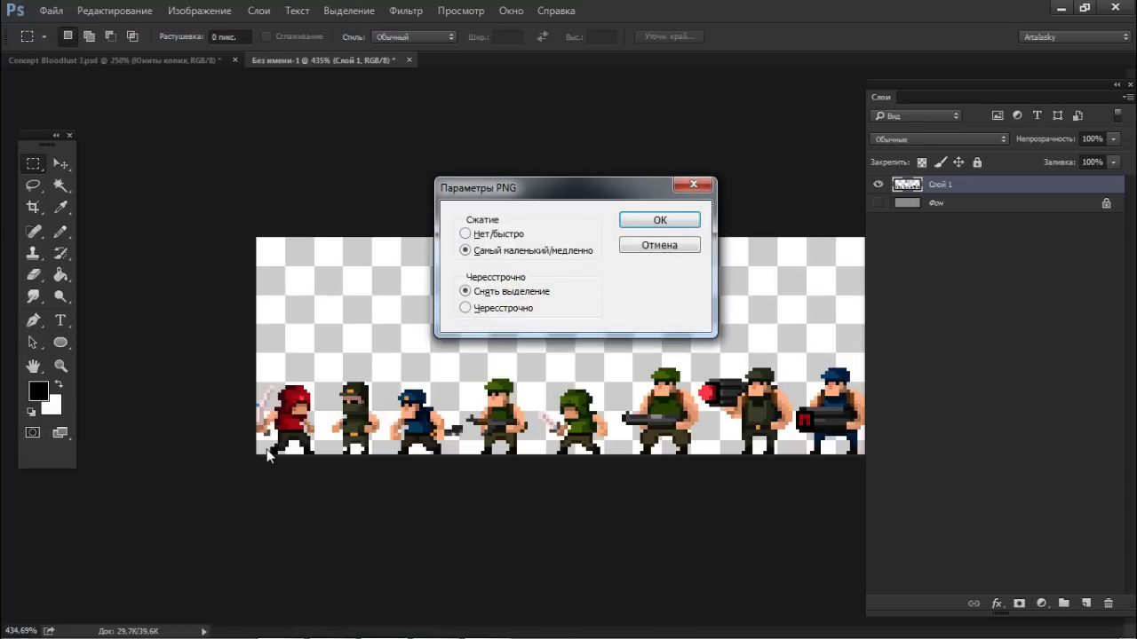
left_click(660, 214)
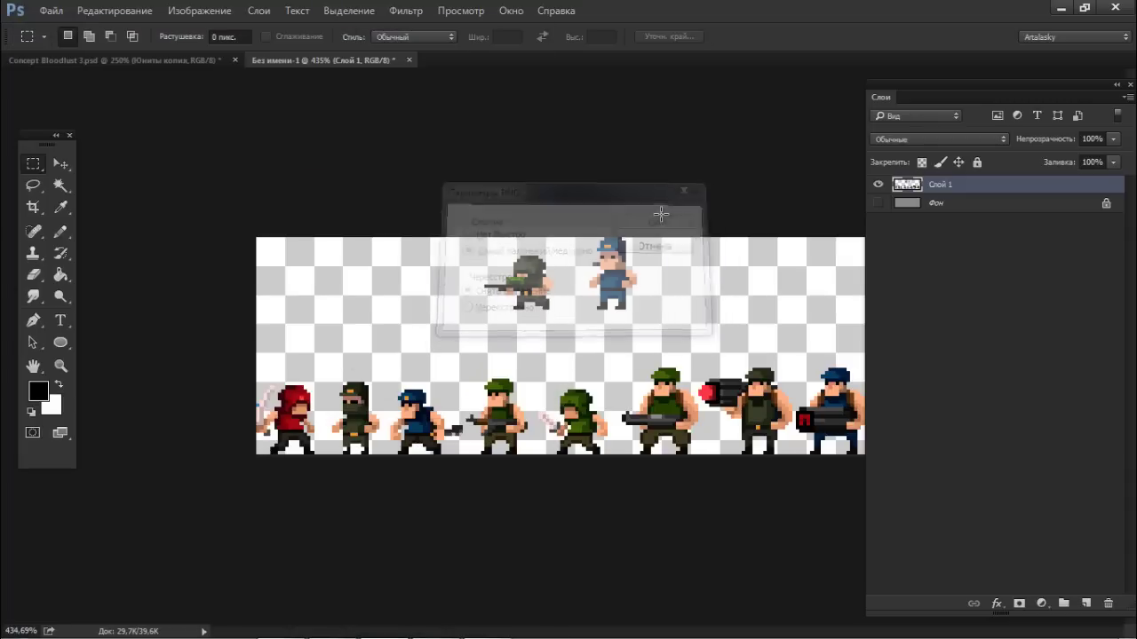
key("alt+Tab")
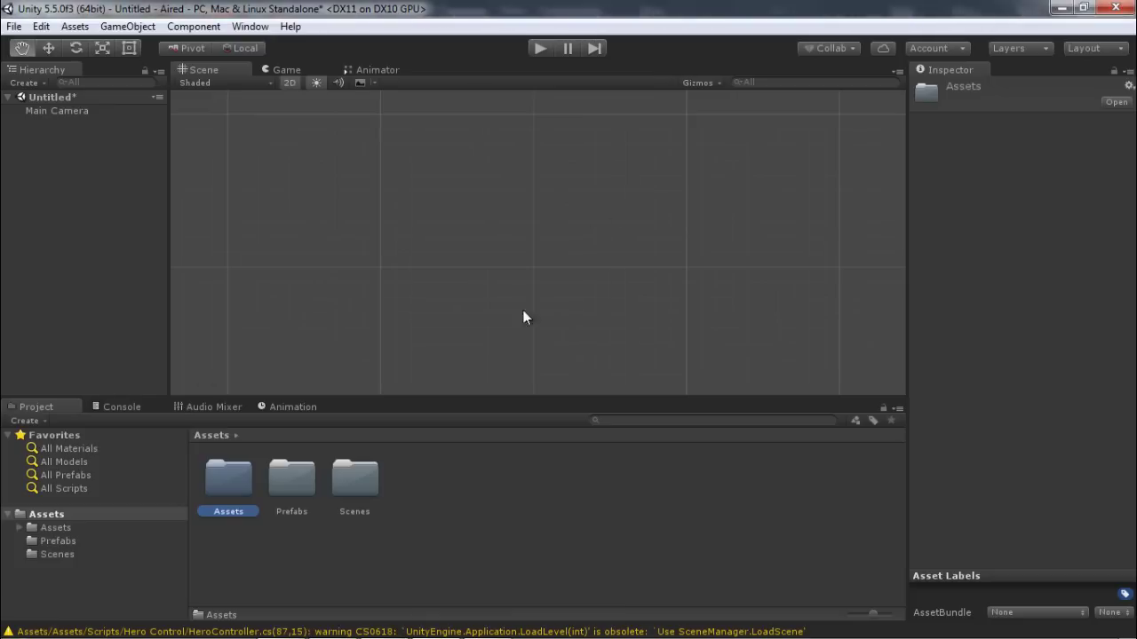
Step: Open the Bloodlust folder in Explorer alongside Unity
left_click(548, 490)
key("alt+Tab")
key("alt+Tab")
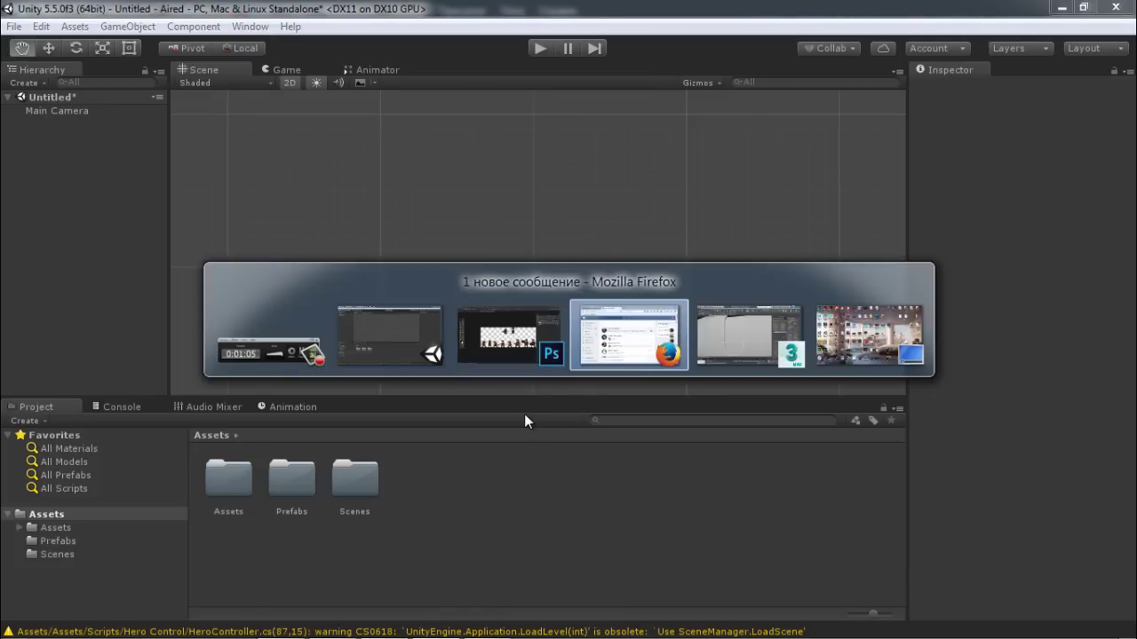
key("alt+Tab")
key("alt+Tab")
key("alt+Tab")
key("alt+Tab")
key("super")
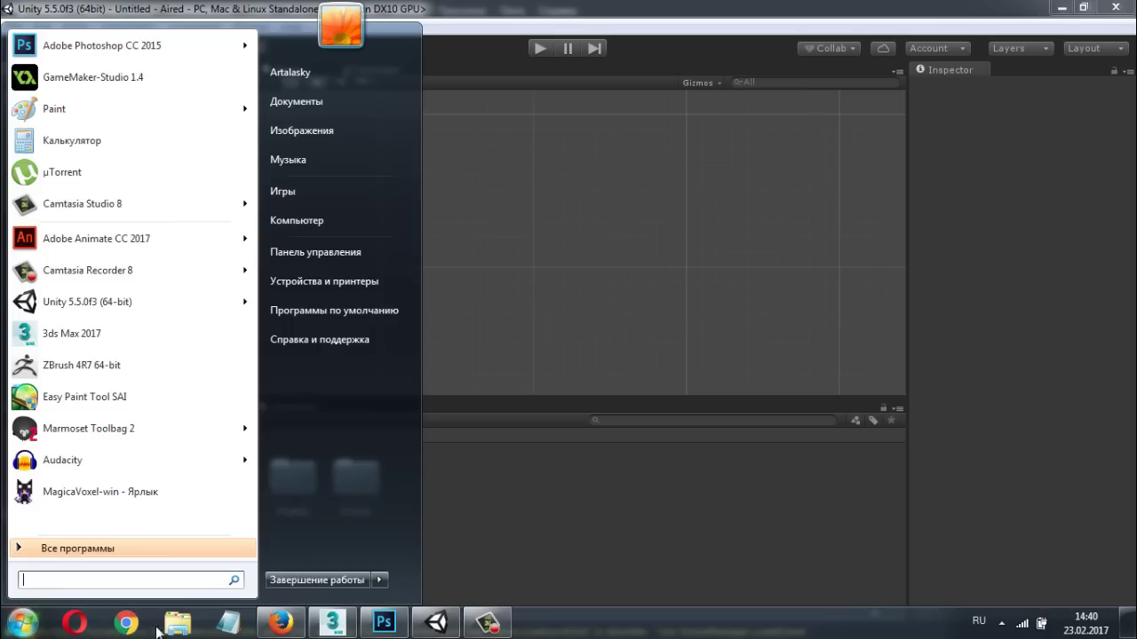
key("super")
key("alt+Tab")
Step: Import characters.png into the Project Assets and place it in the Scene view
left_click(527, 186)
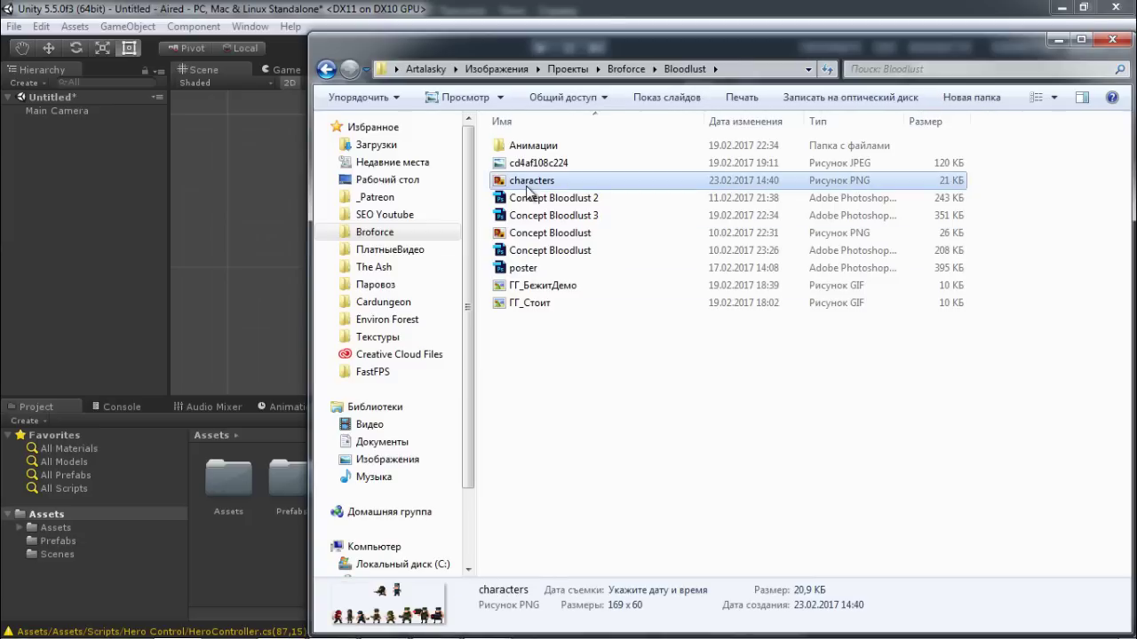
left_click_drag(527, 187, 244, 536)
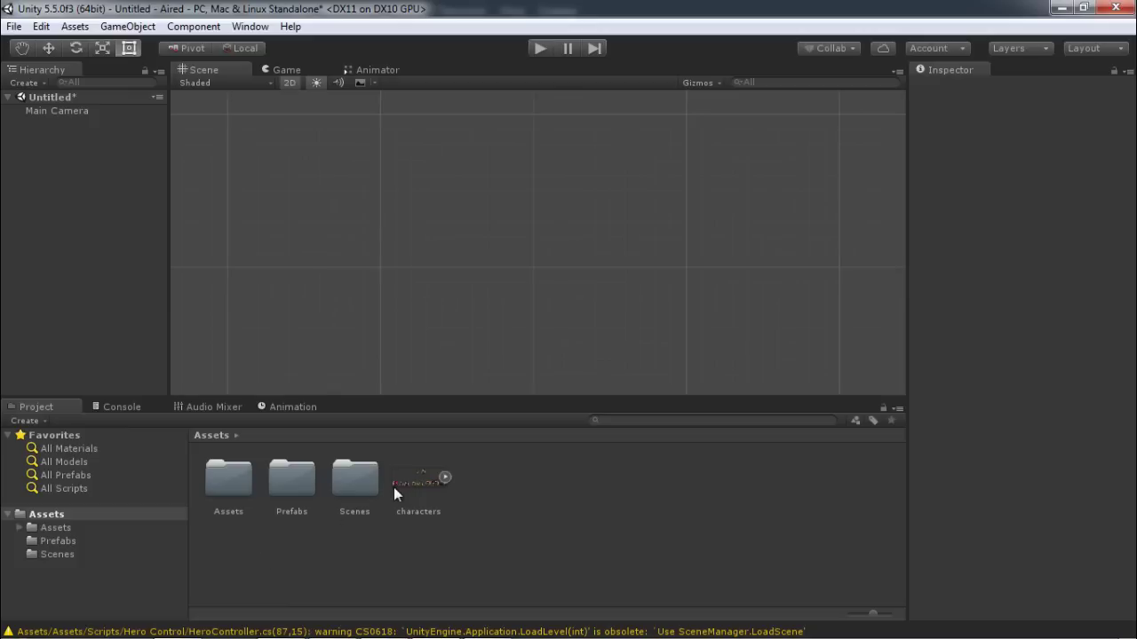
left_click_drag(413, 481, 517, 221)
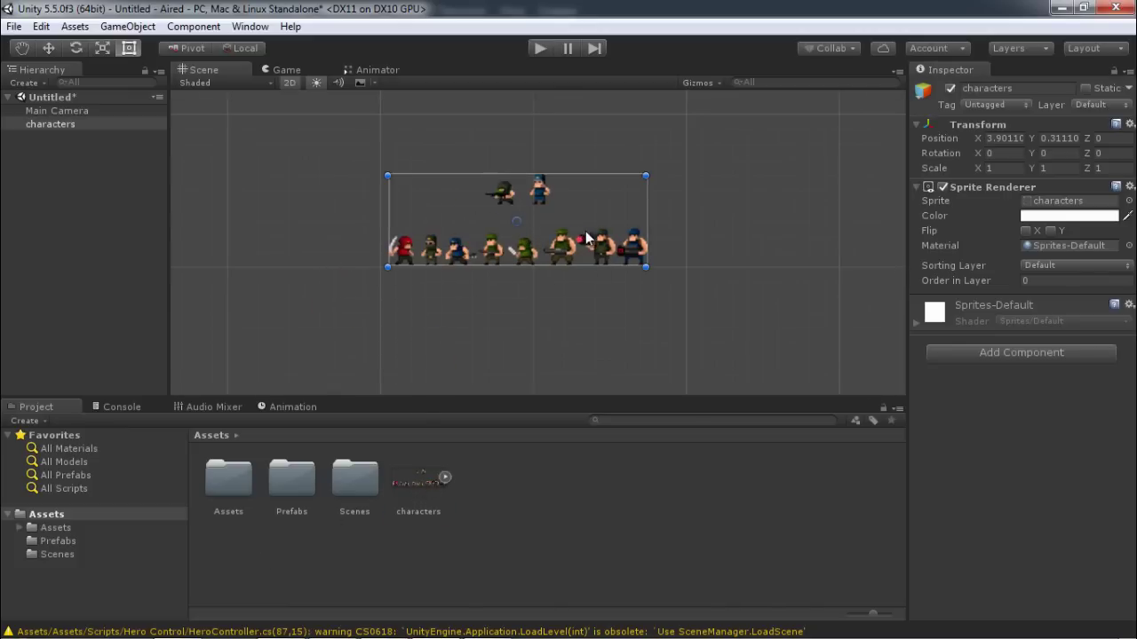
Step: Zoom into the Scene view, pan across the soldier sprites, then return to Photoshop
scroll(589, 247, "up", 2)
scroll(589, 247, "up", 3)
scroll(593, 255, "up", 4)
scroll(596, 260, "up", 2)
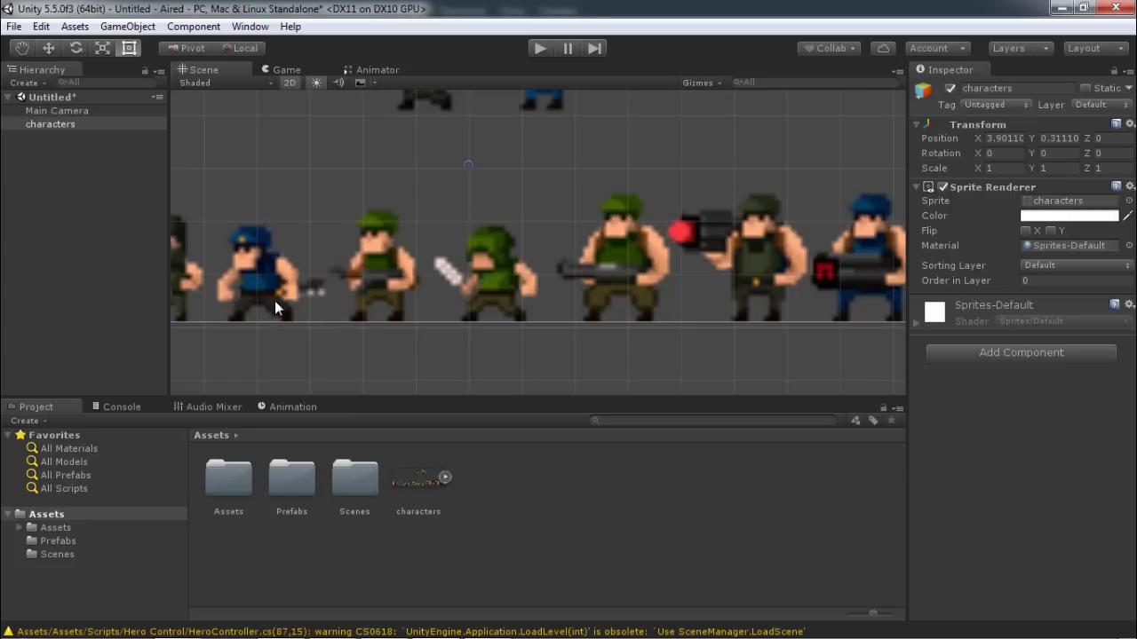
middle_click_drag(274, 300, 642, 292)
mouse_move(902, 271)
middle_mouse_down()
mouse_move(664, 271)
mouse_move(427, 291)
mouse_move(373, 317)
middle_mouse_up()
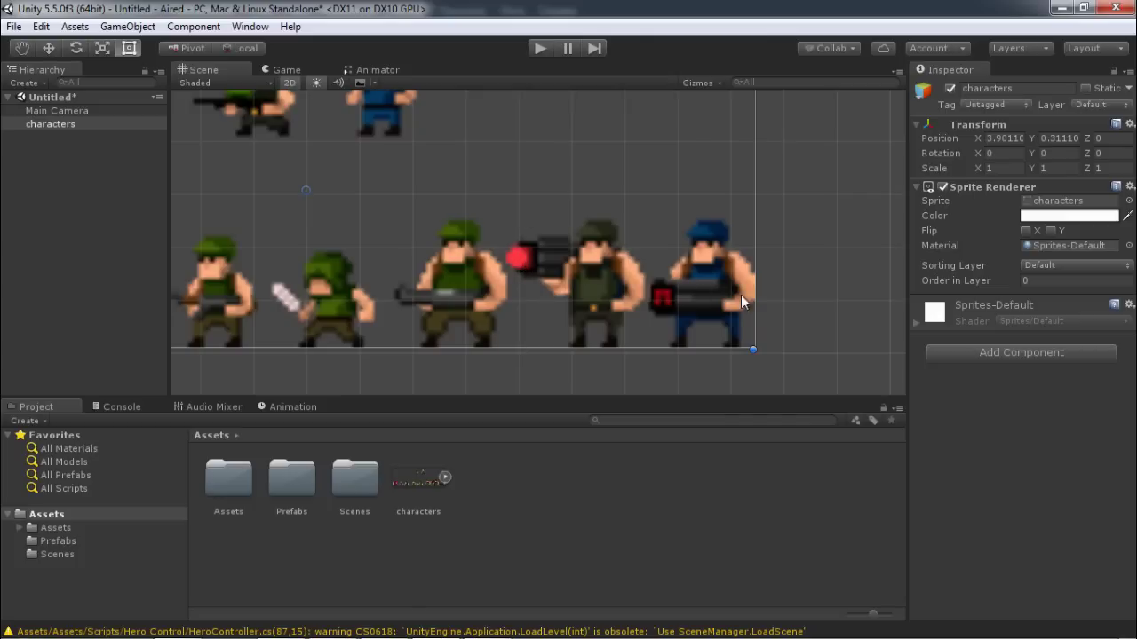
key("alt+Tab")
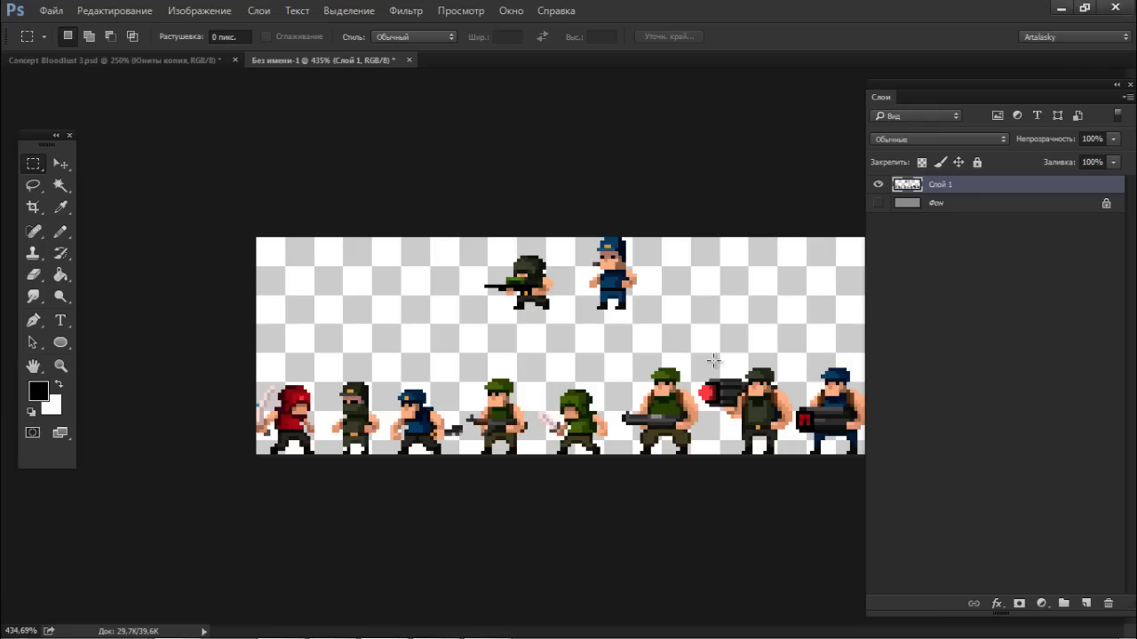
Step: Select the bottom-row soldiers one by one and nudge the rifle soldier to space them apart
scroll(713, 359, "up", 4, "alt")
mouse_move(760, 362)
left_mouse_down()
mouse_move(706, 477)
mouse_move(638, 502)
left_mouse_up()
mouse_move(777, 384)
left_mouse_down("alt")
mouse_move(755, 426)
mouse_move(788, 456)
left_mouse_up("alt")
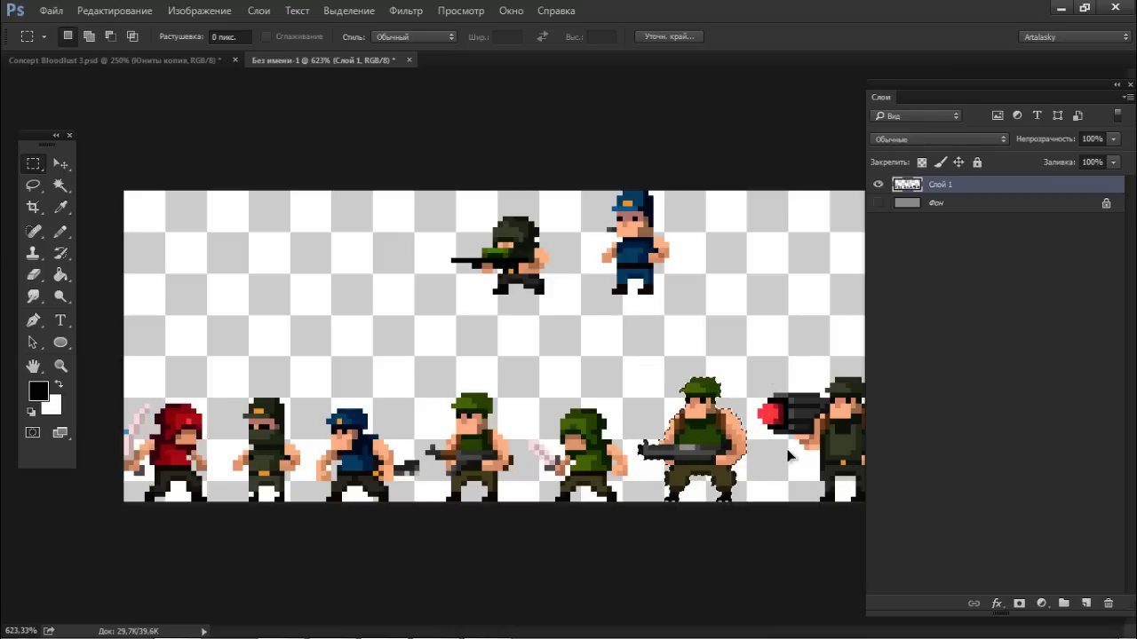
key("ctrl+d")
key("b")
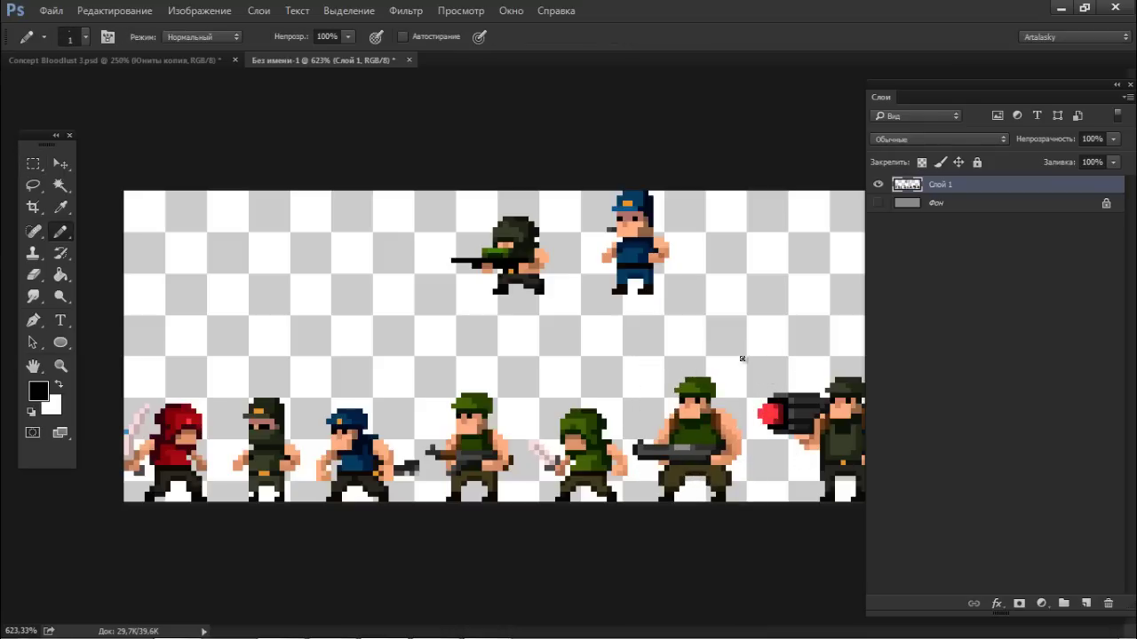
key("m")
left_click_drag(741, 361, 642, 511)
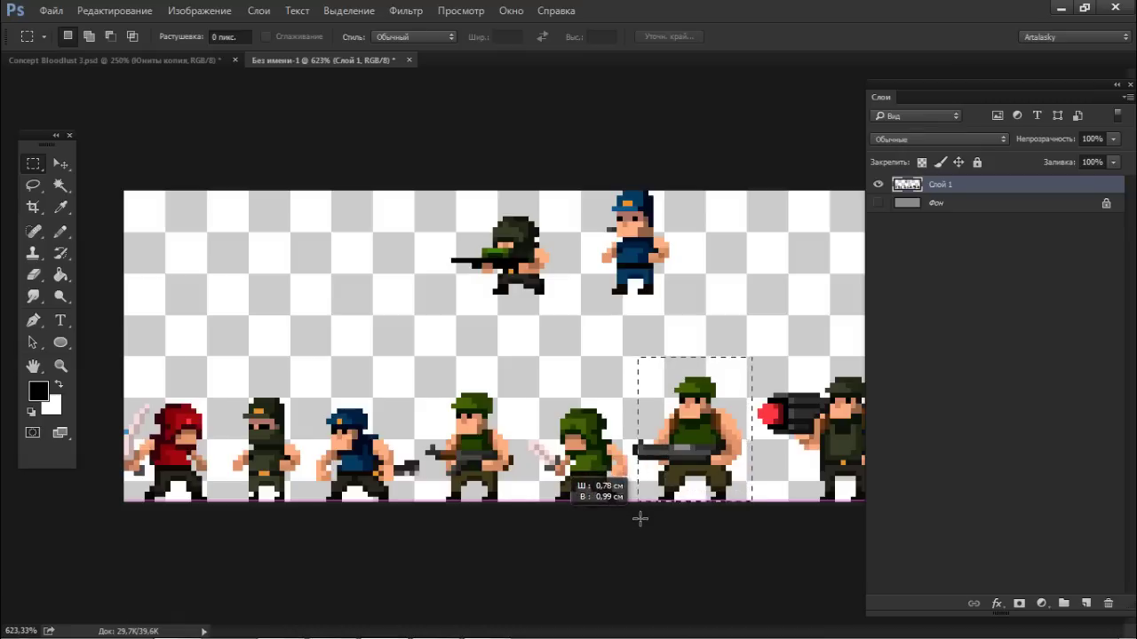
key("ctrl+d")
left_click_drag(518, 377, 633, 510)
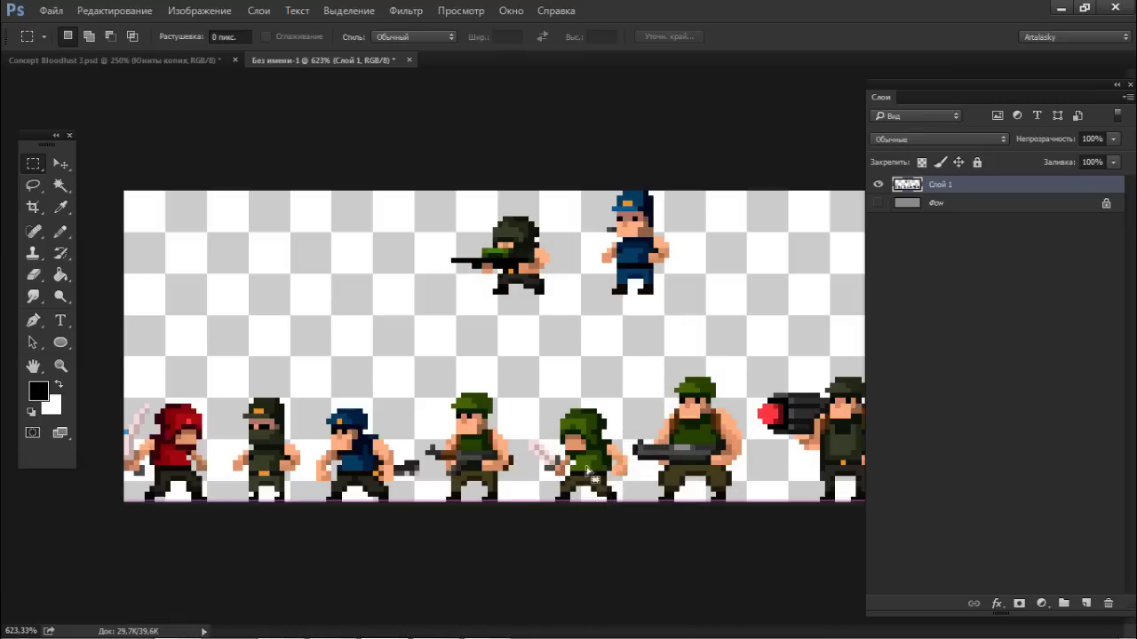
left_click_drag(432, 373, 524, 500)
left_click_drag(491, 464, 184, 465)
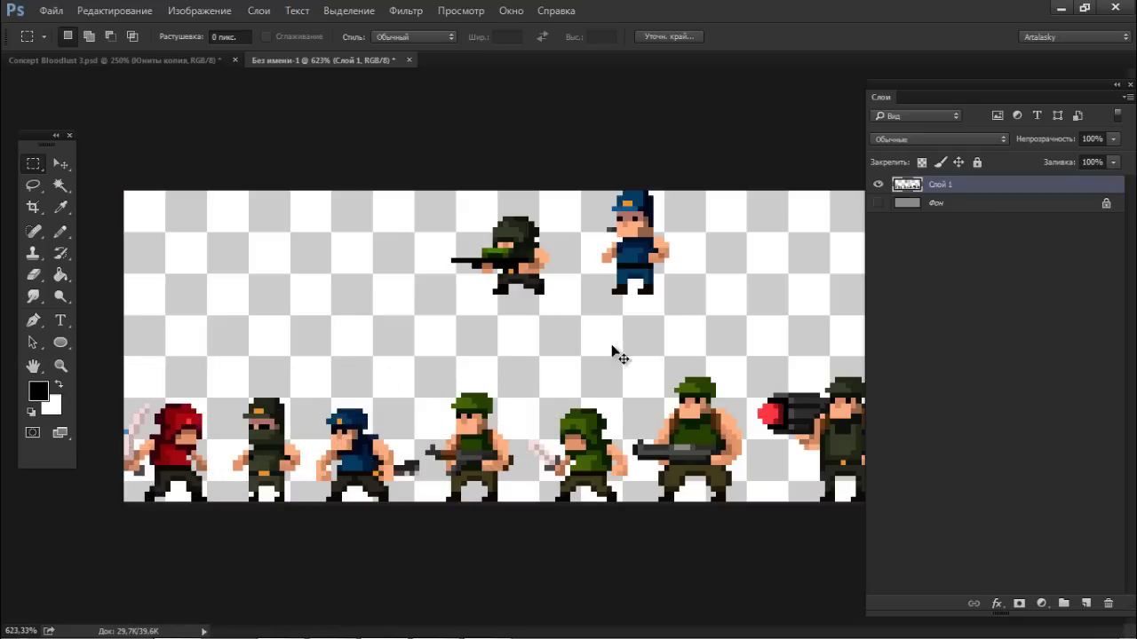
key("ctrl+d")
Step: Nudge the rocket-launcher soldier left and move the two top soldiers lower on the sheet
key("Tab")
mouse_move(752, 333)
left_mouse_down()
mouse_move(901, 526)
mouse_move(889, 527)
left_mouse_up()
key("v")
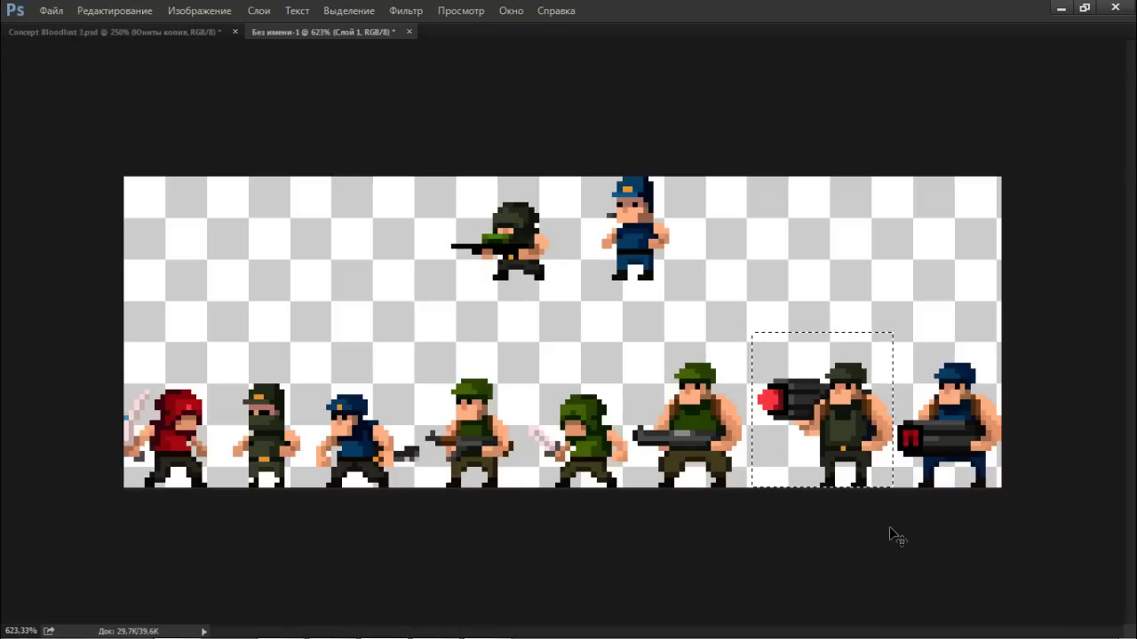
key("Left")
key("ctrl+d")
key("m")
left_click_drag(363, 127, 825, 310)
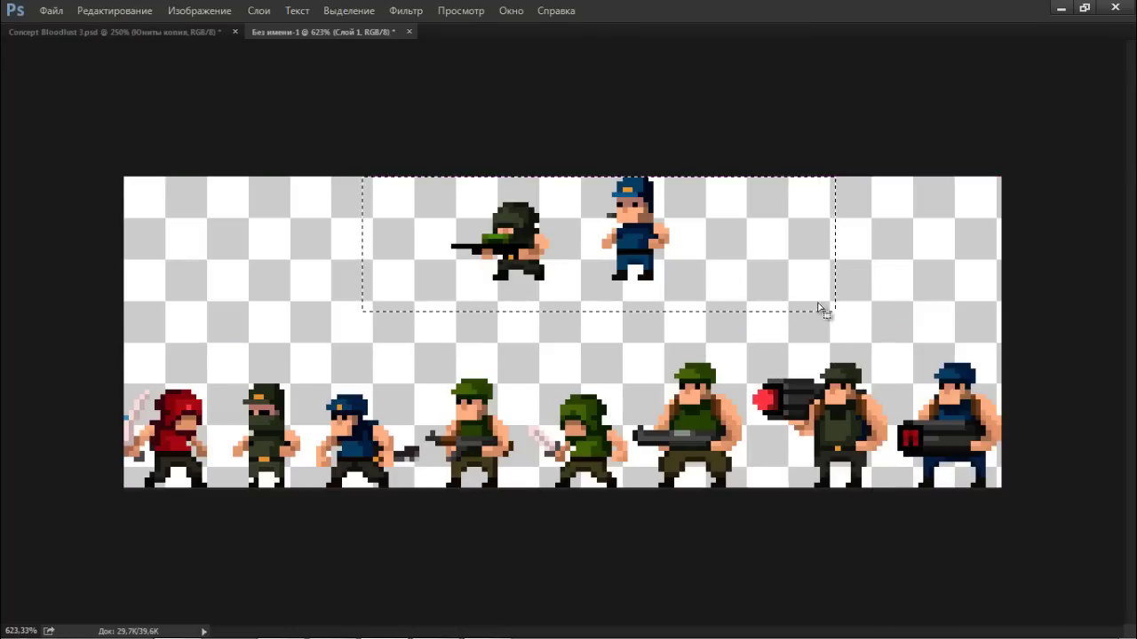
key("v")
left_click_drag(613, 251, 602, 293)
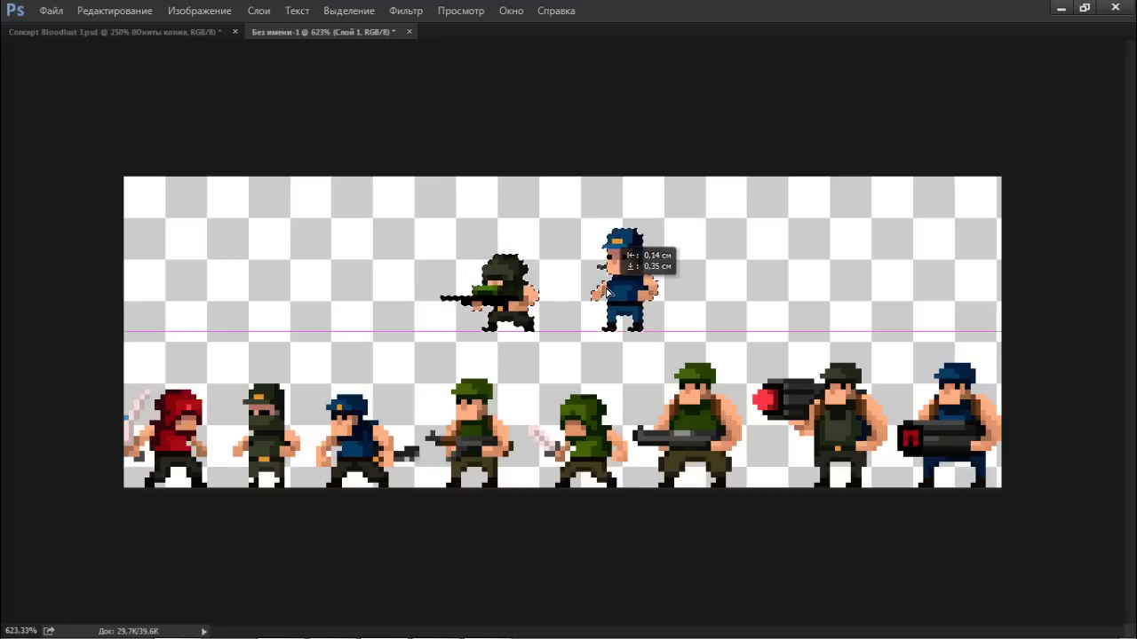
key("ctrl+d")
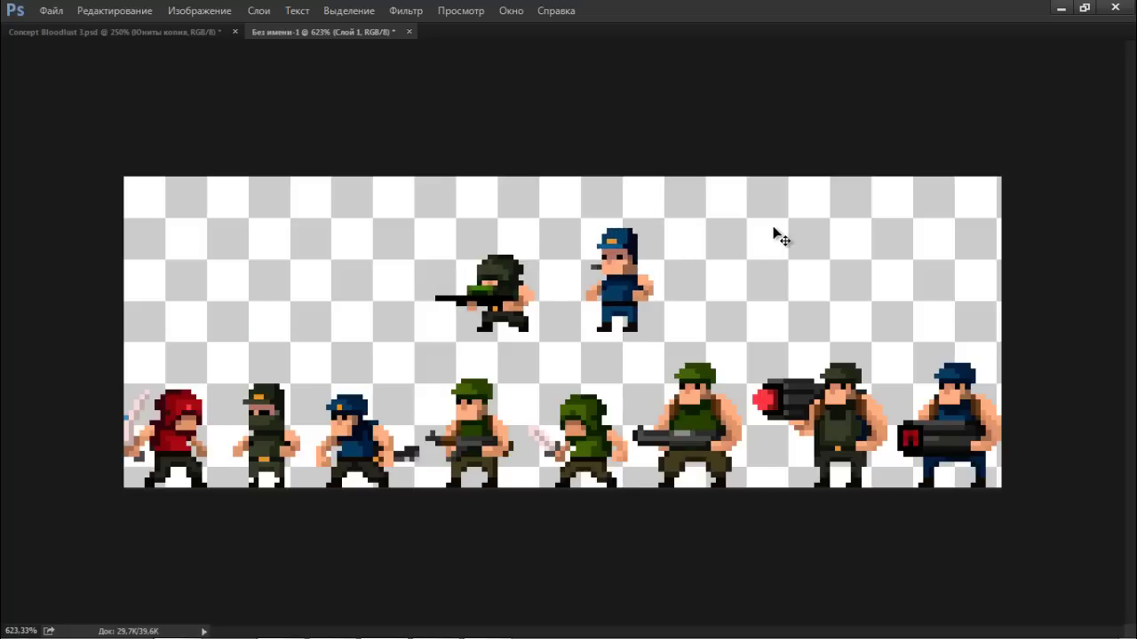
Step: Save the re-spaced sprite sheet as a PNG
key("ctrl+shift+s")
left_click(152, 463)
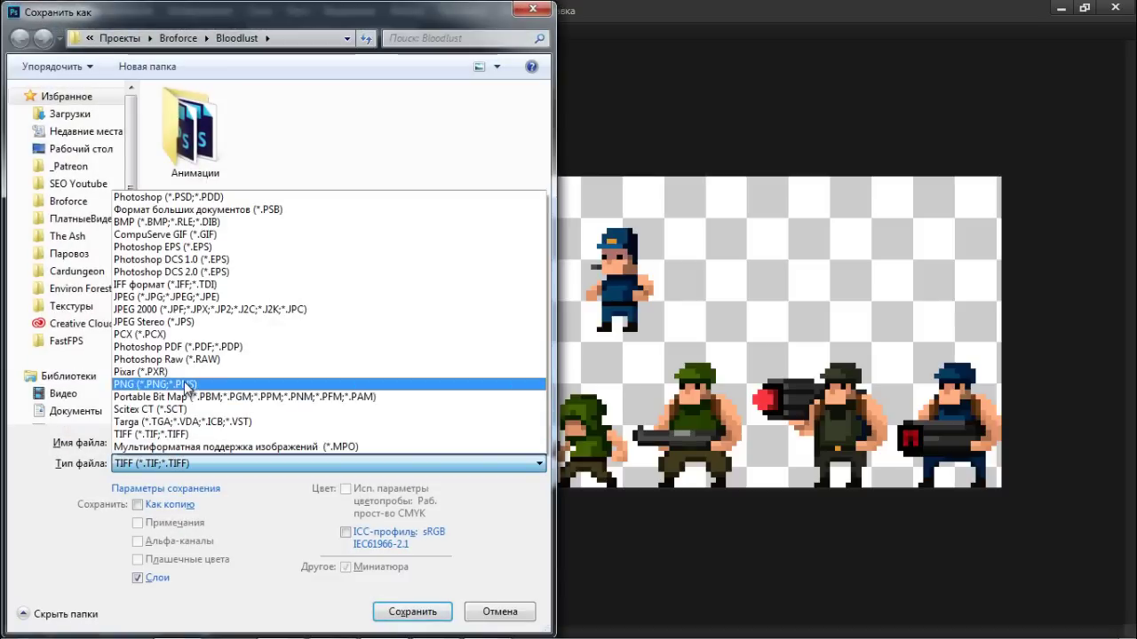
left_click(192, 382)
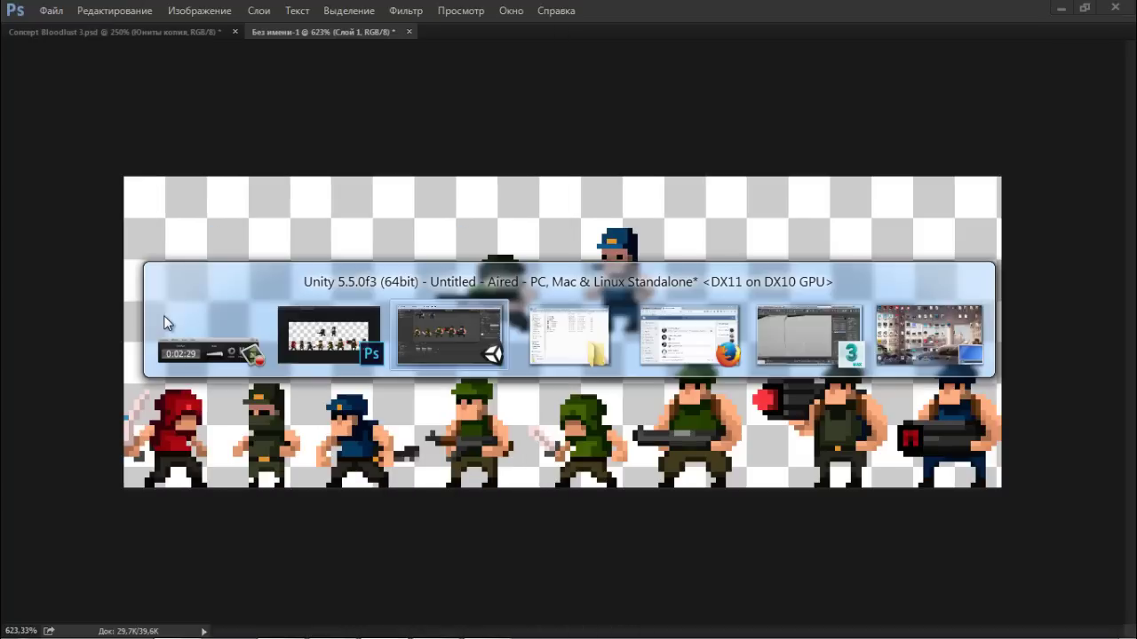
Step: Delete the old characters asset from the Unity project
key("alt+Tab")
key("Tab")
key("Tab")
key("Tab")
key("Tab")
key("Tab")
key("Tab")
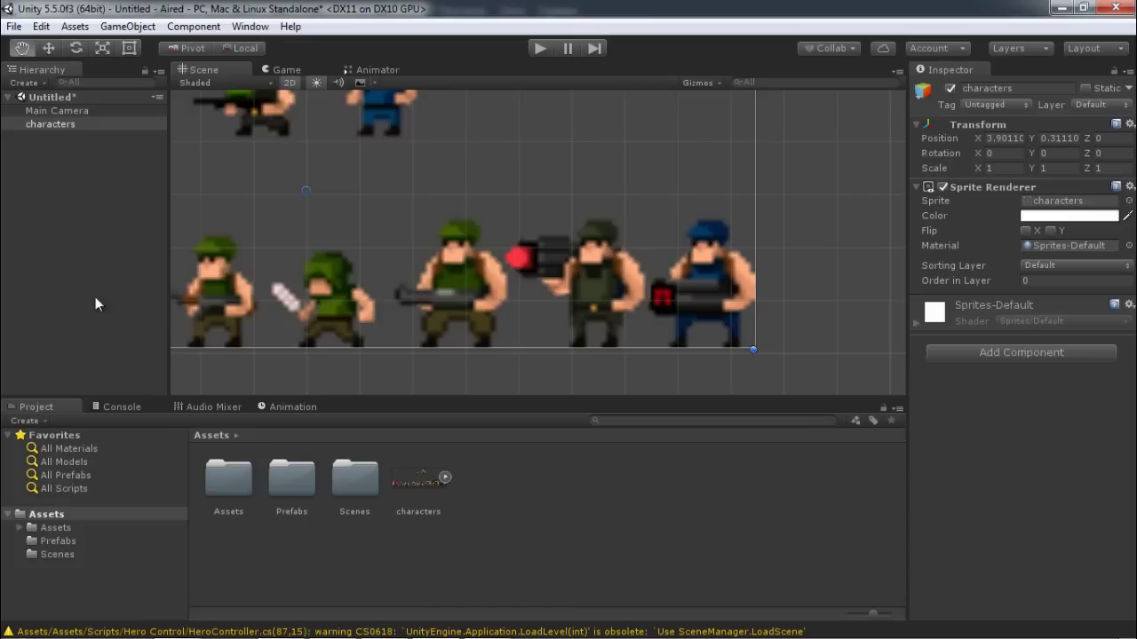
left_click(417, 469)
key("Delete")
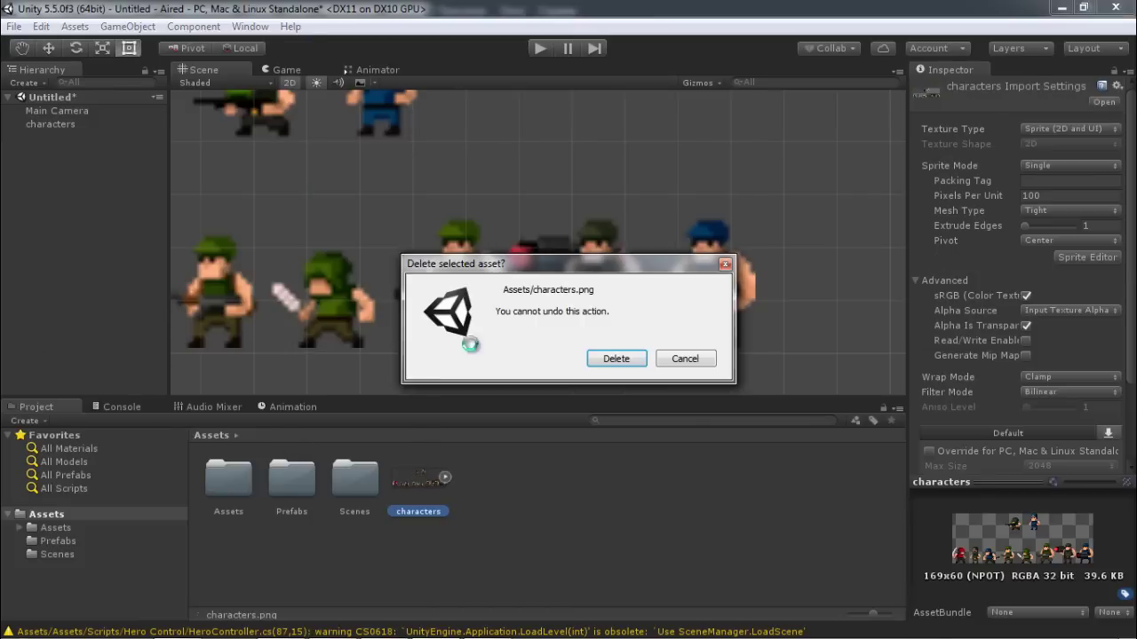
key("Escape")
Step: Import the new characters.png, place it in the scene as characters (1), and view its import settings
key("alt+Tab")
key("Tab")
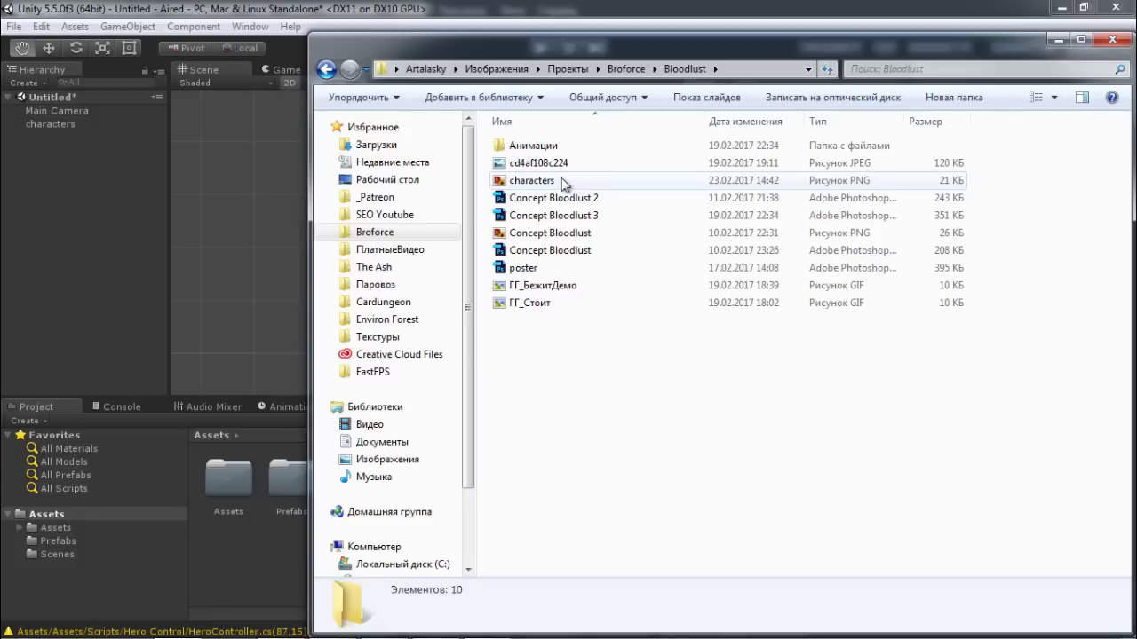
left_click_drag(532, 180, 426, 318)
left_click_drag(342, 444, 242, 583)
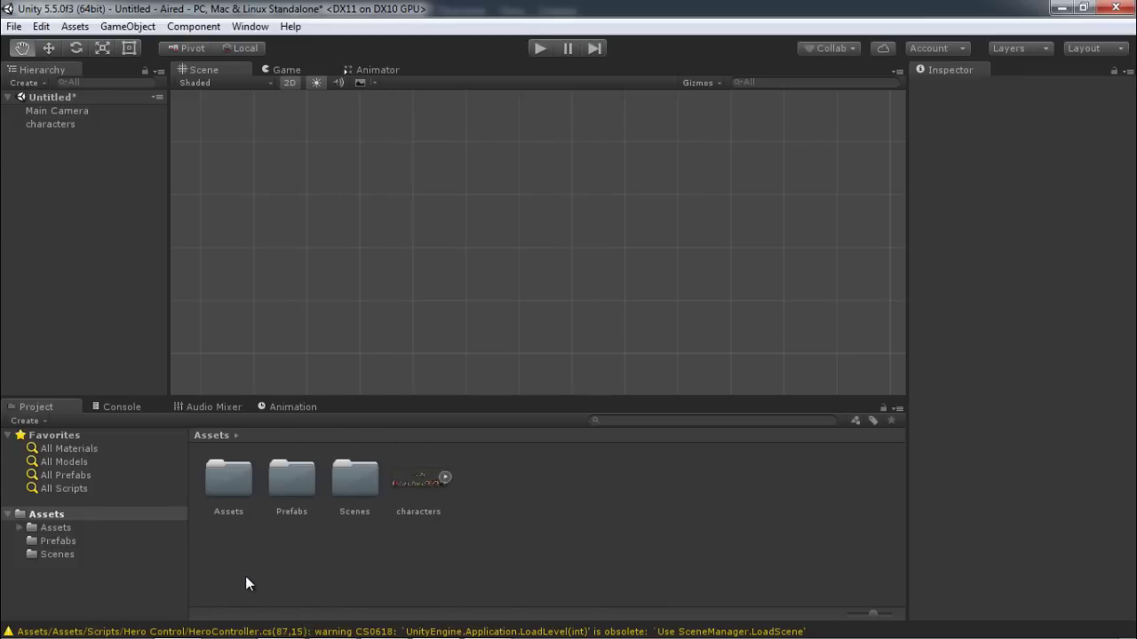
left_click_drag(459, 482, 454, 266)
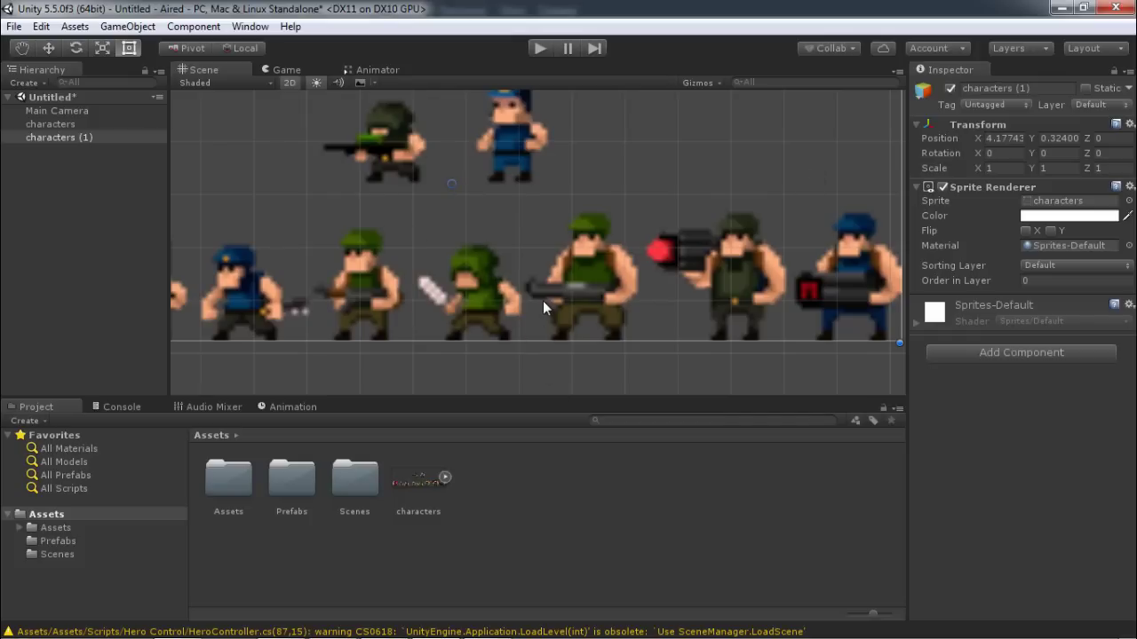
left_click(421, 482)
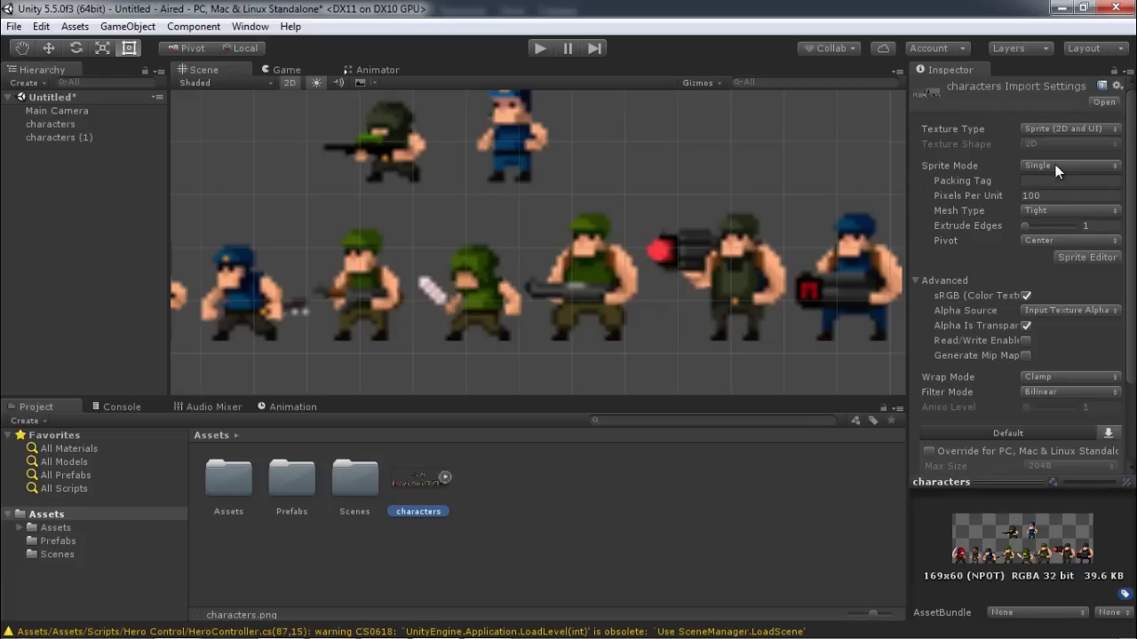
Step: Set the characters texture's Sprite Mode to Multiple and apply it from the Sprite Editor prompt
left_click(943, 133)
left_click(1092, 166)
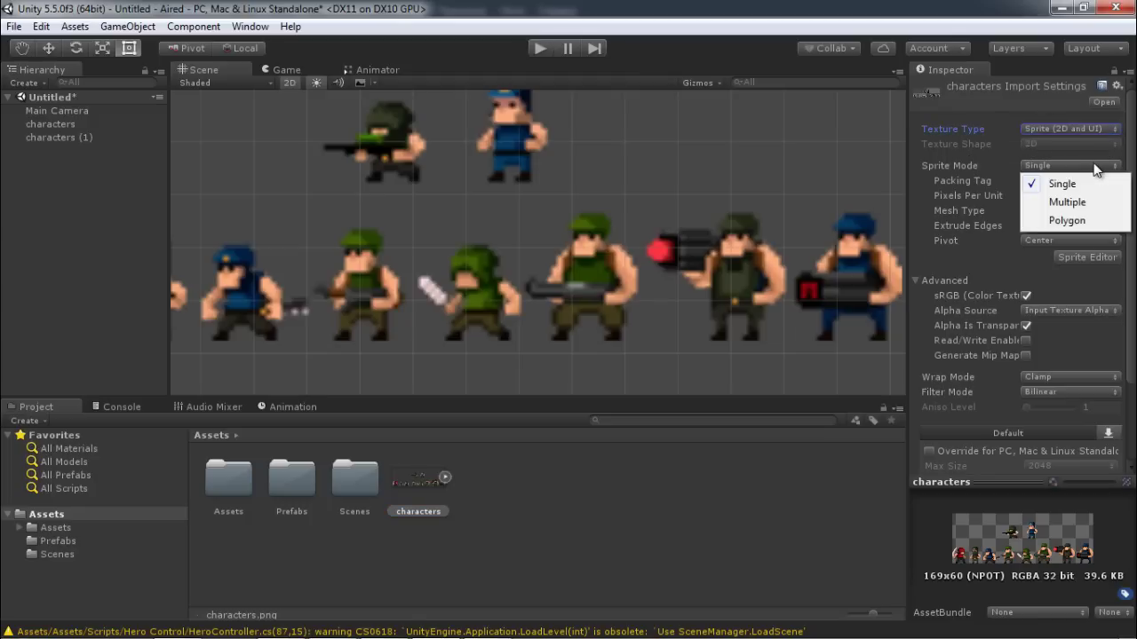
left_click(1082, 202)
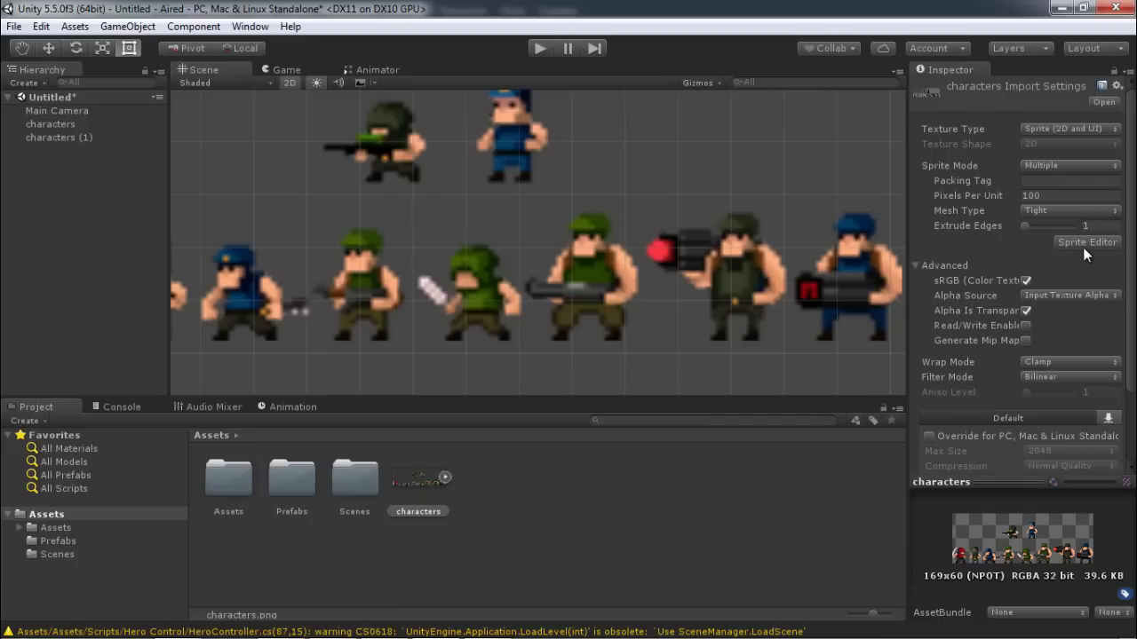
left_click(1083, 245)
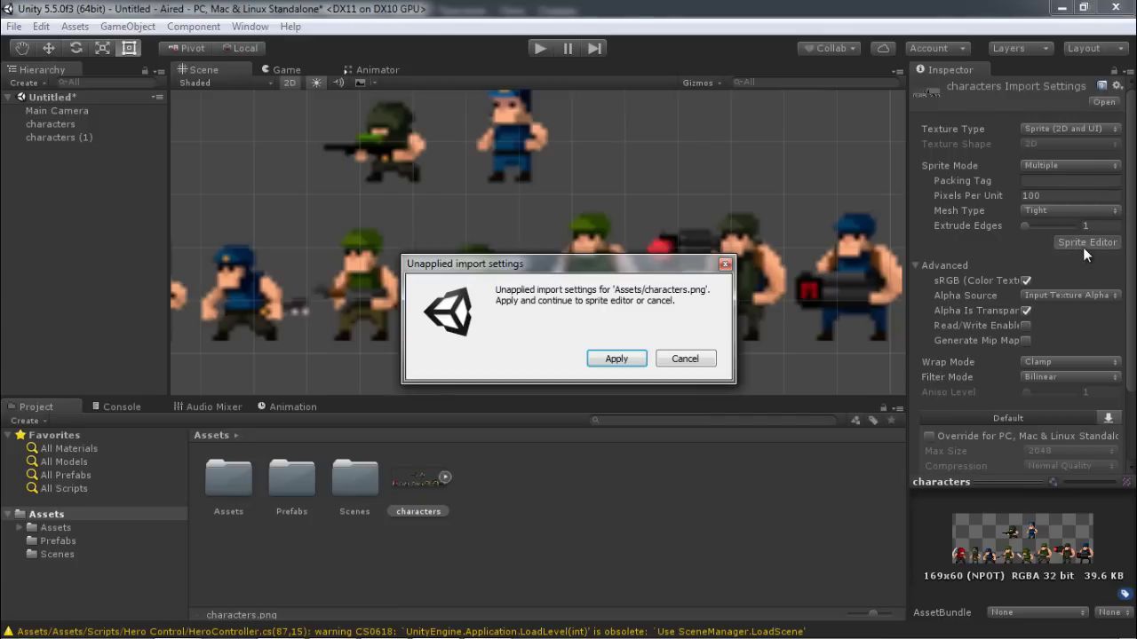
left_click(618, 360)
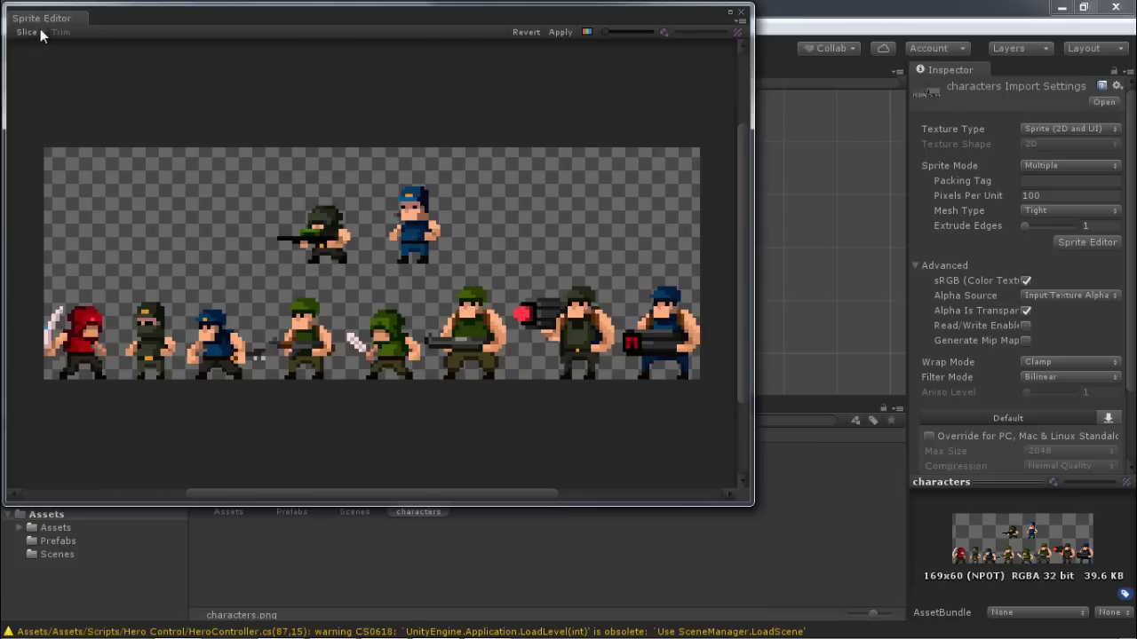
Step: Slice the sheet automatically in the Sprite Editor, apply, and close the editor
left_click(40, 33)
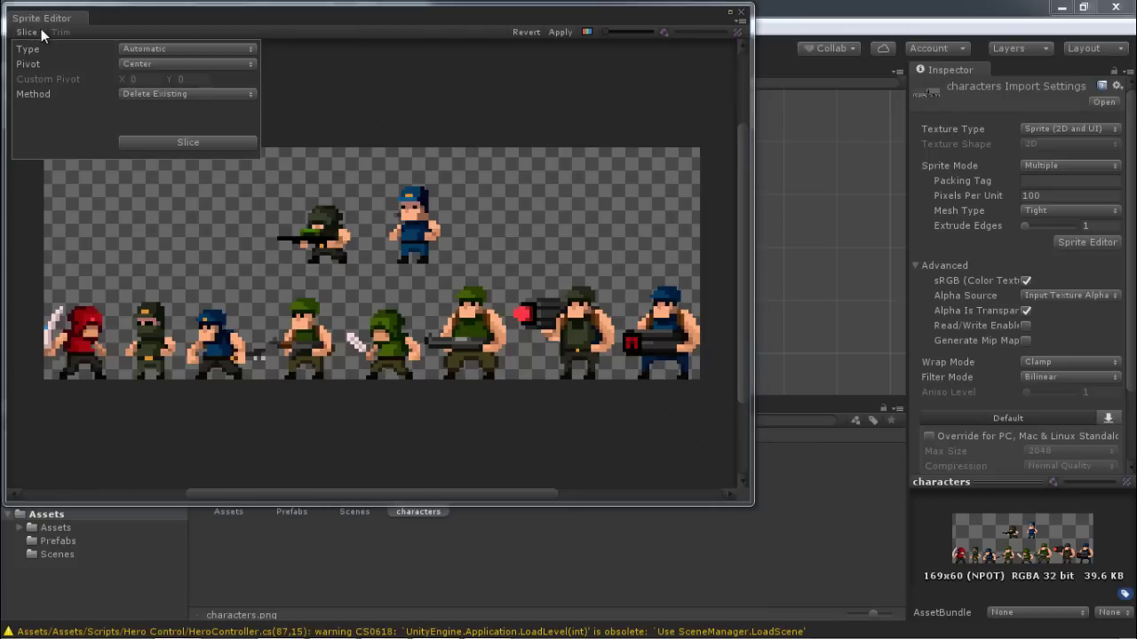
left_click(164, 51)
left_click(159, 142)
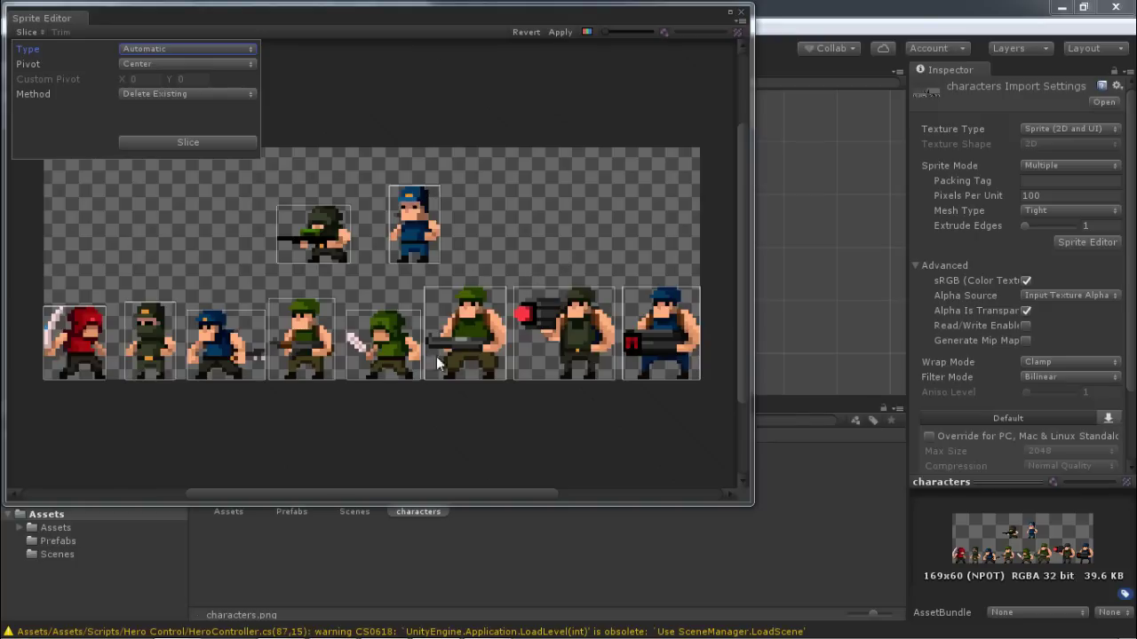
left_click(560, 33)
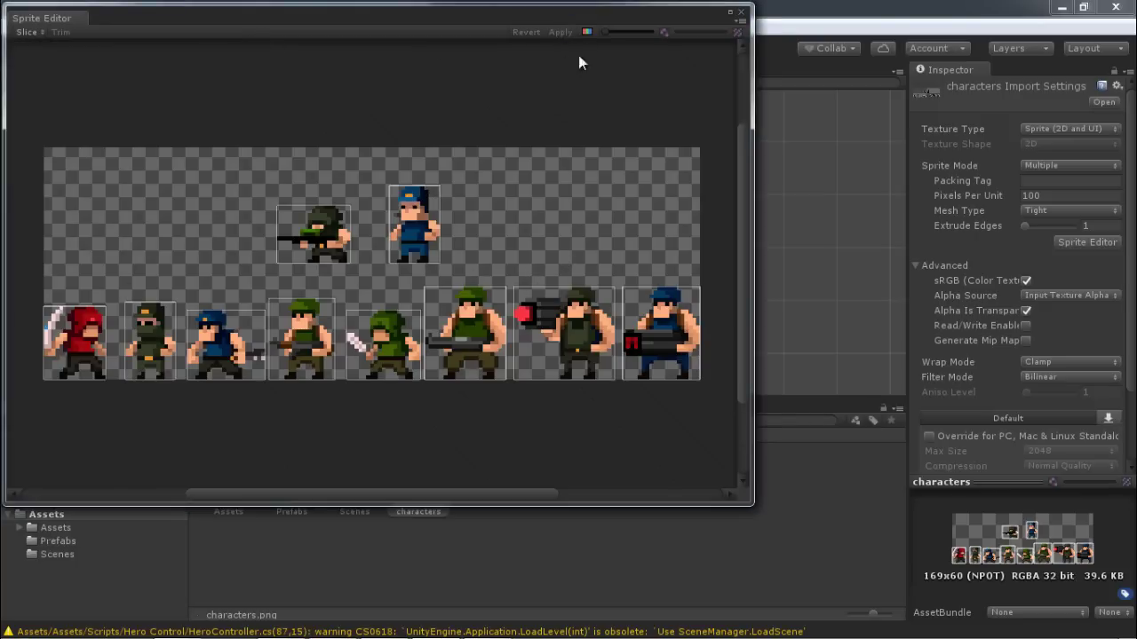
left_click(741, 13)
Step: Expand the sliced sheet and drag characters_1, characters_2 and characters_3 into the scene side by side
scroll(572, 253, "down", 5)
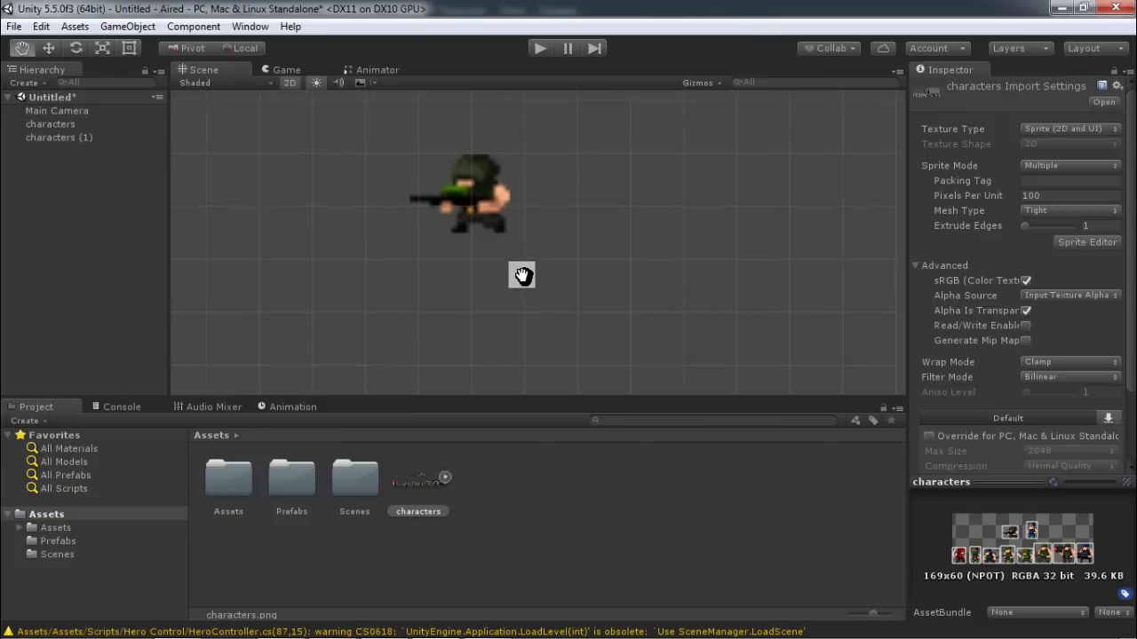
scroll(497, 300, "down", 2)
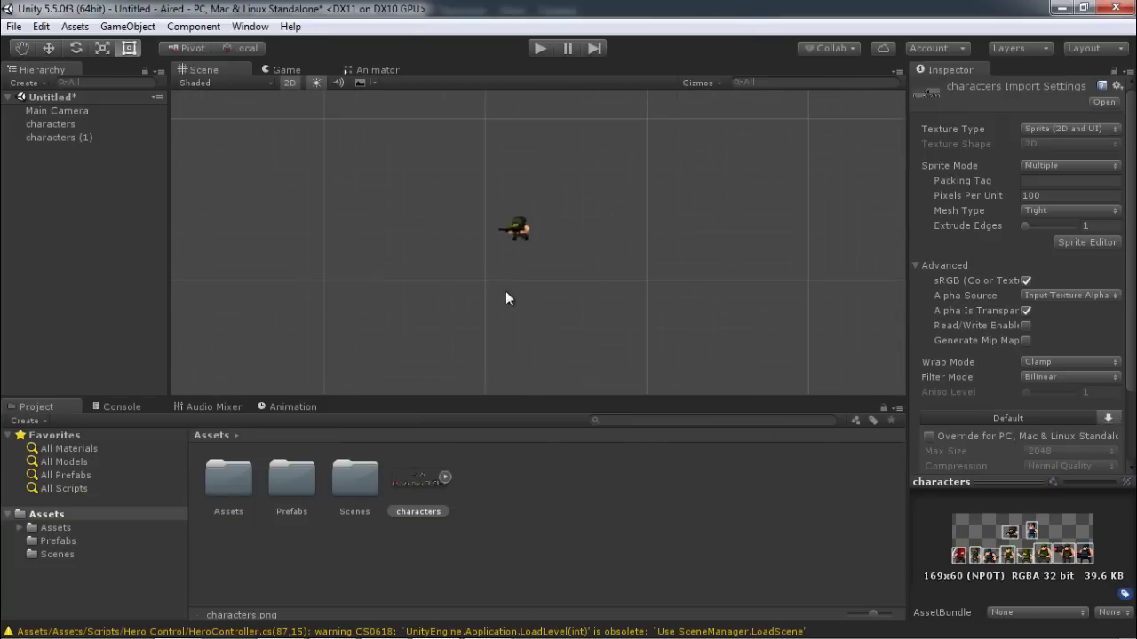
scroll(511, 311, "up", 1)
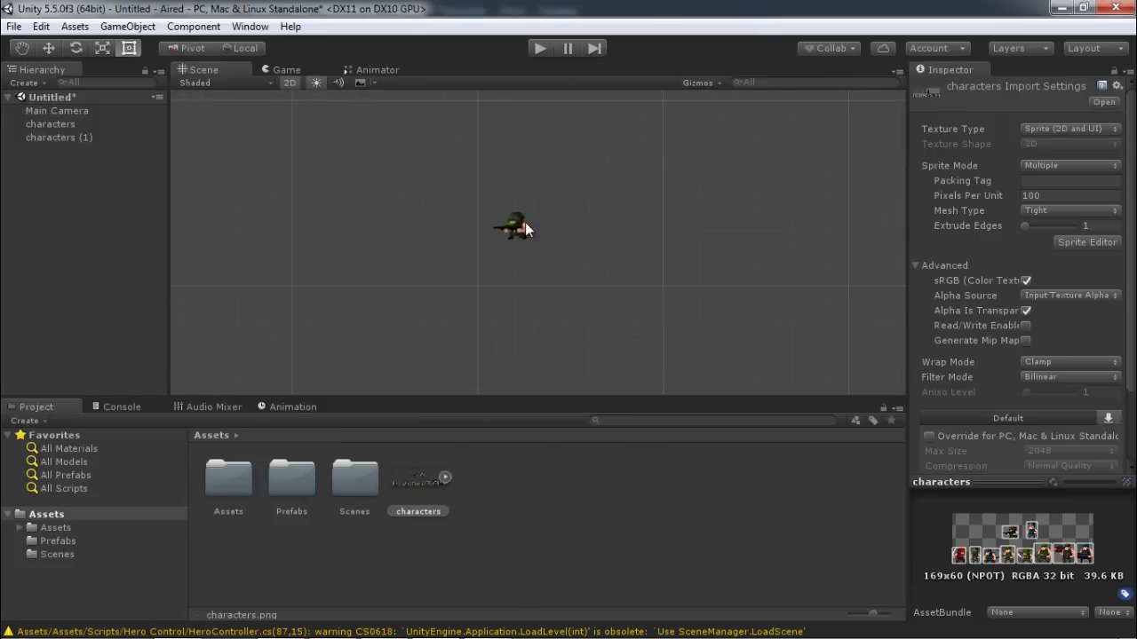
left_click(445, 478)
left_click_drag(544, 478, 562, 238)
left_click_drag(610, 478, 633, 229)
mouse_move(674, 478)
left_mouse_down()
mouse_move(667, 382)
mouse_move(680, 241)
mouse_move(804, 246)
left_mouse_up()
scroll(681, 242, "up", 2)
scroll(746, 239, "up", 2)
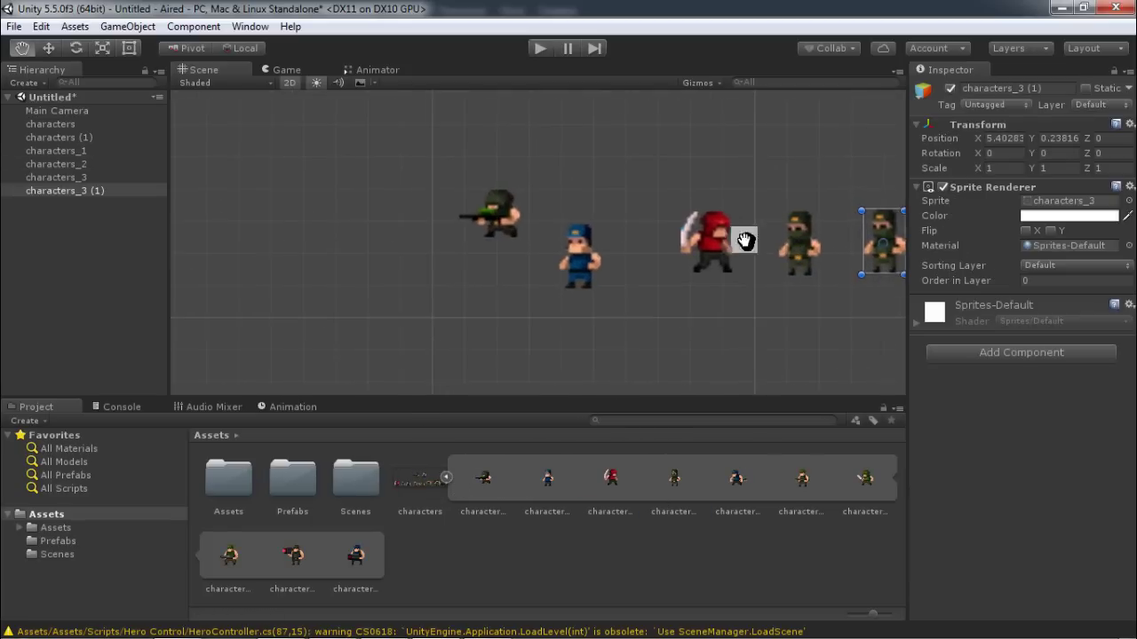
middle_click_drag(744, 239, 592, 241)
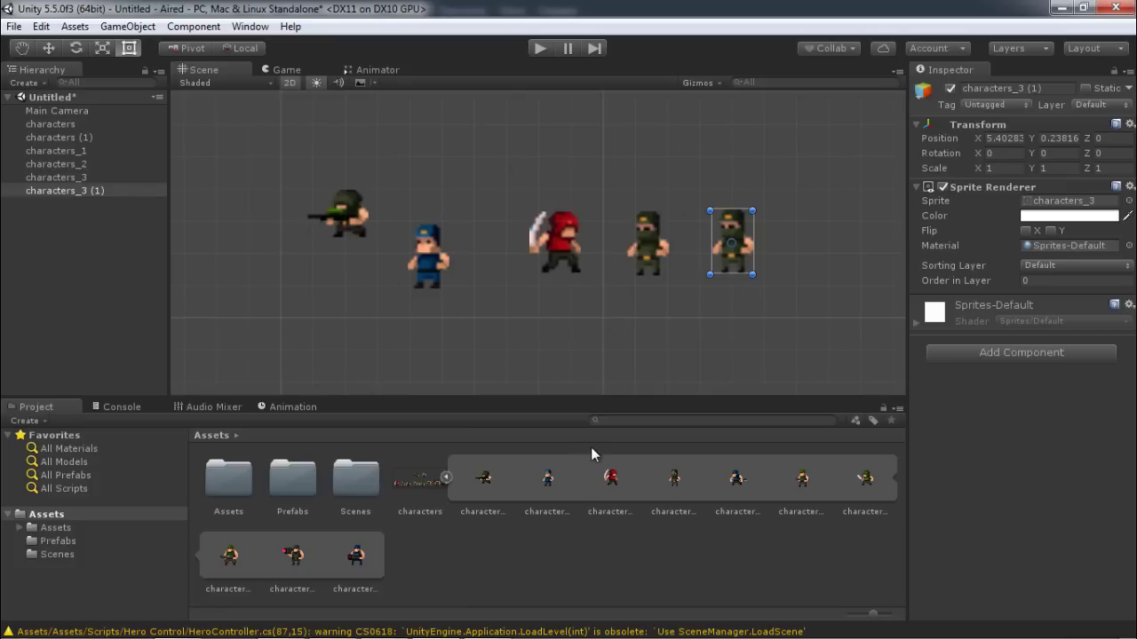
left_click(423, 486)
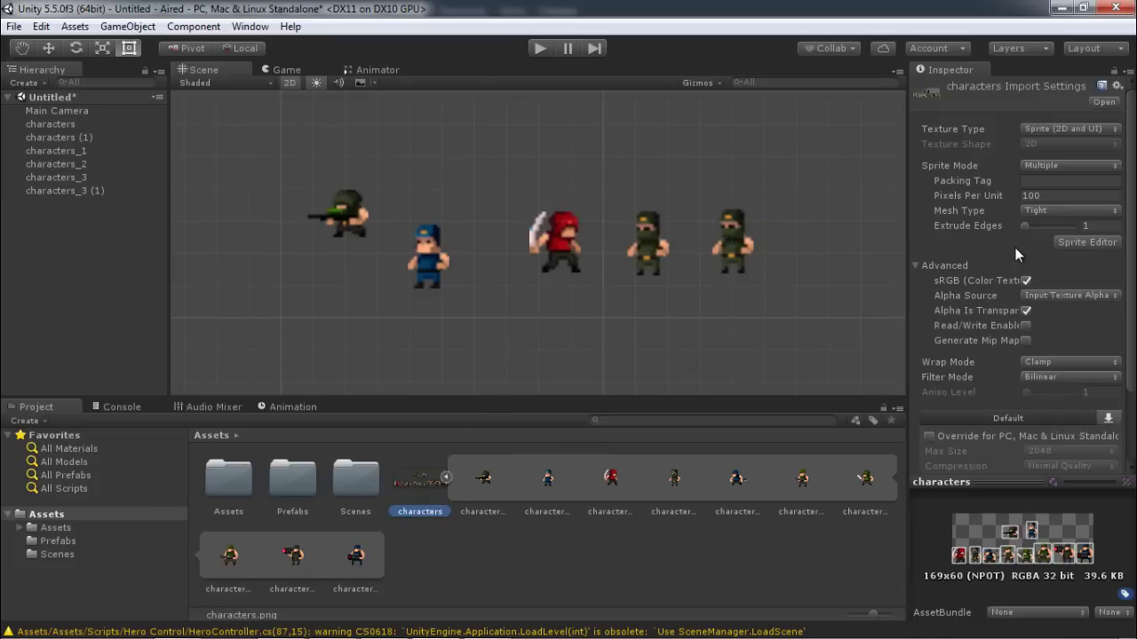
Step: Expand the Advanced import options and apply Alpha Source None to the characters texture
left_click(915, 269)
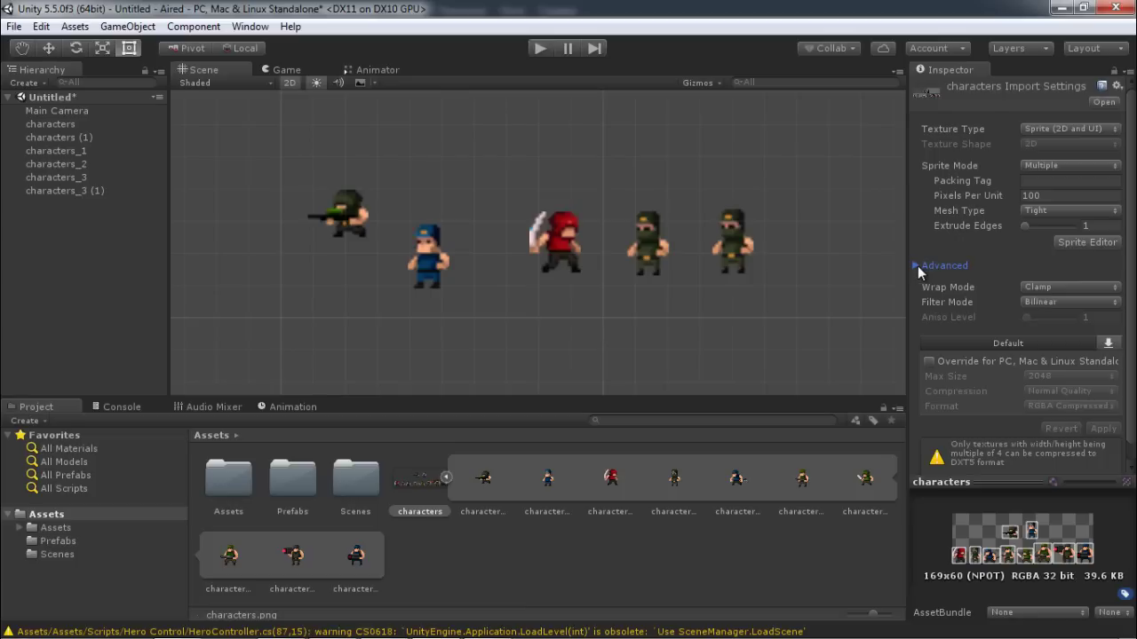
left_click(917, 265)
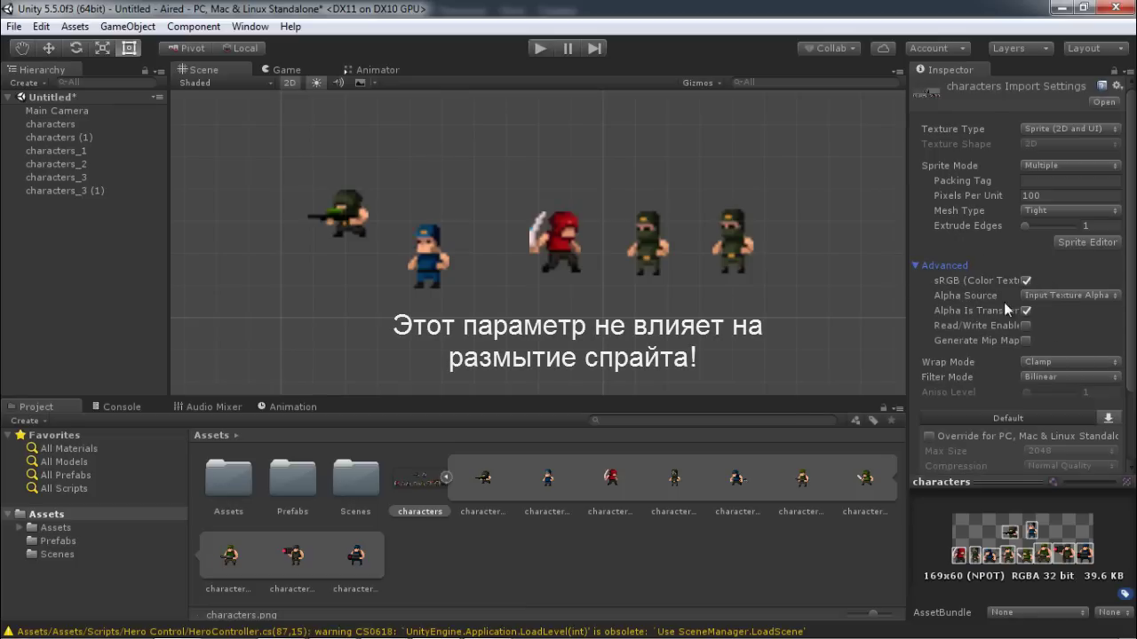
left_click(1067, 300)
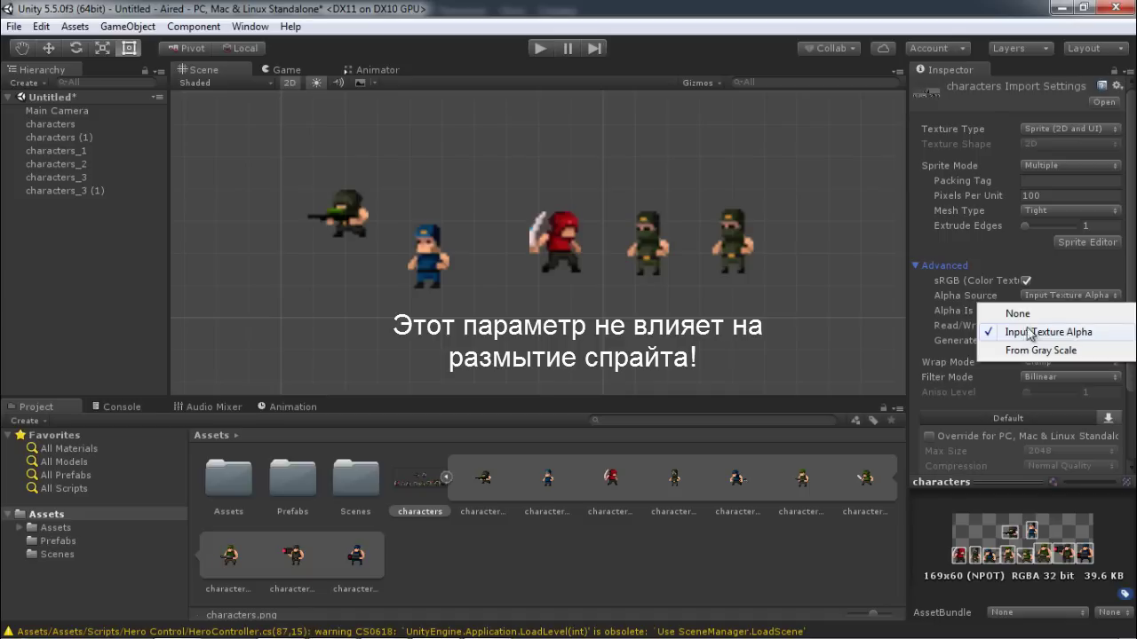
left_click(1000, 248)
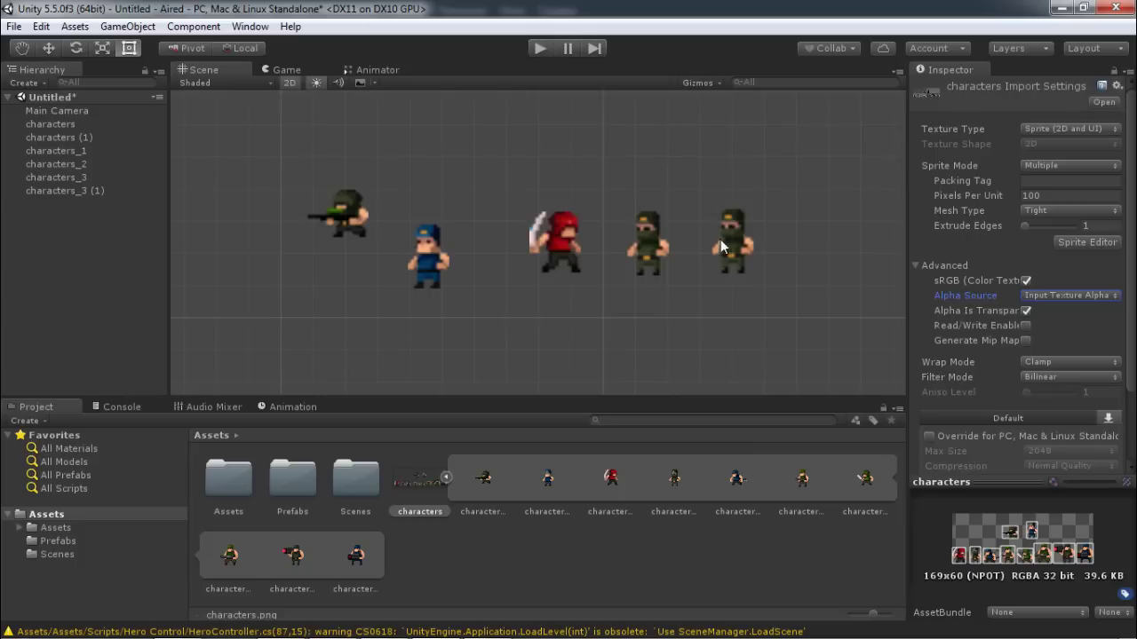
left_click(1048, 300)
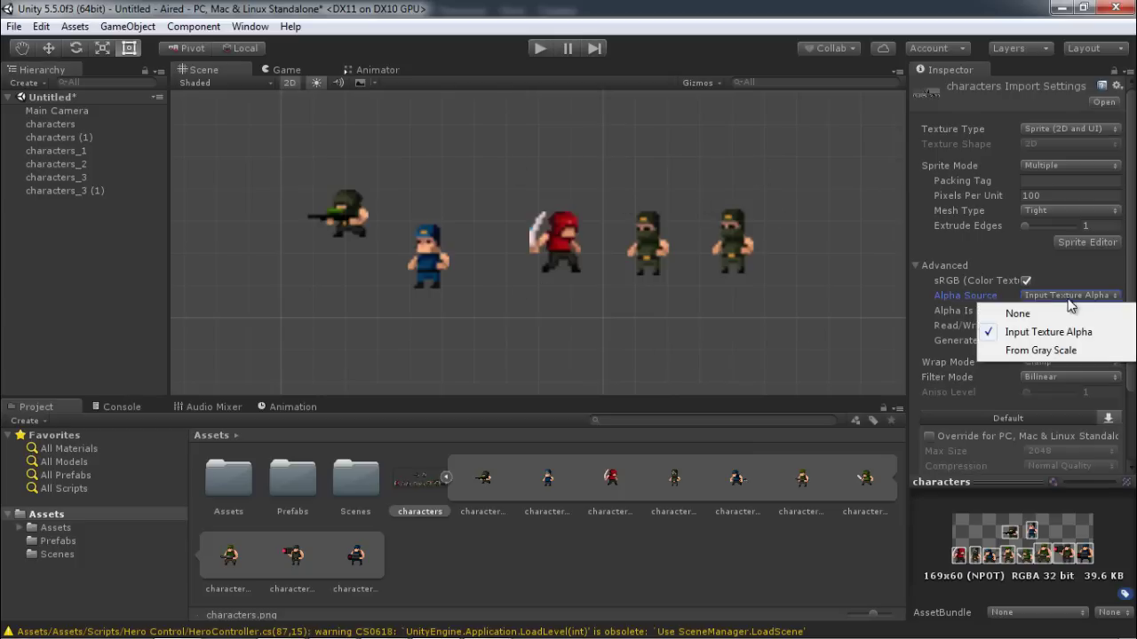
left_click(1013, 310)
scroll(1103, 165, "down", 3)
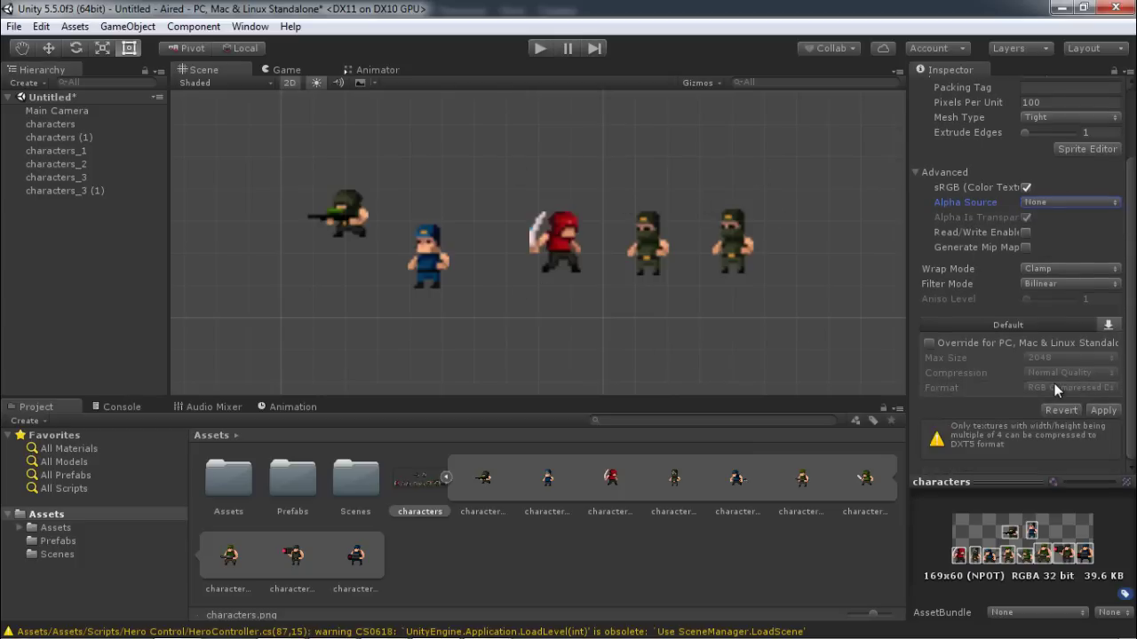
left_click(1103, 410)
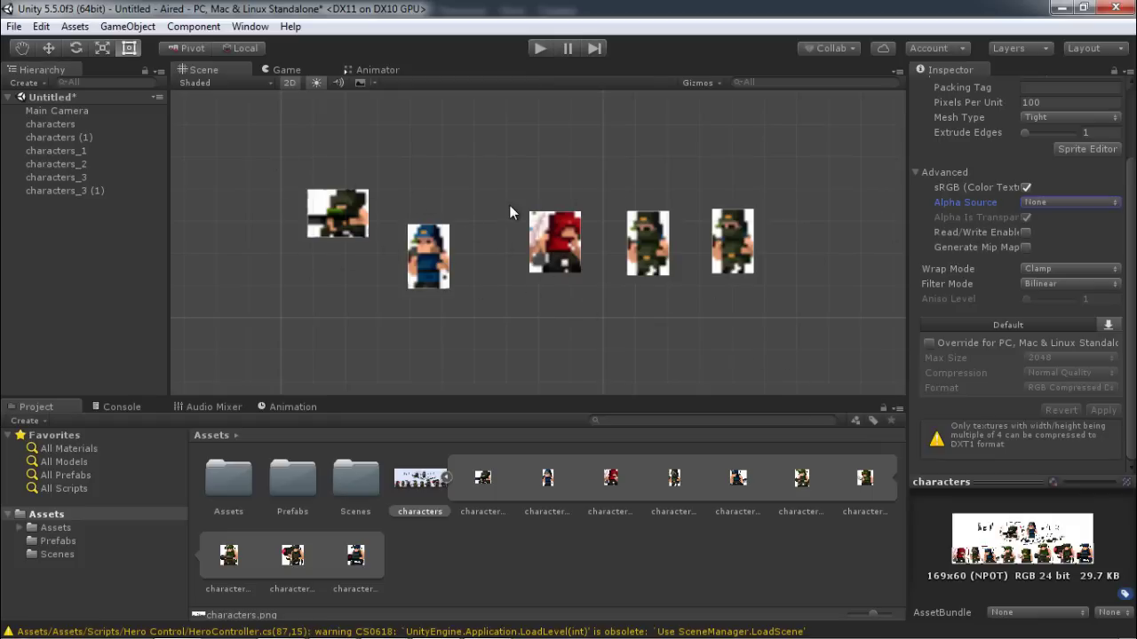
Step: Set Alpha Source back to Input Texture Alpha and apply
left_click(1074, 203)
left_click(1053, 236)
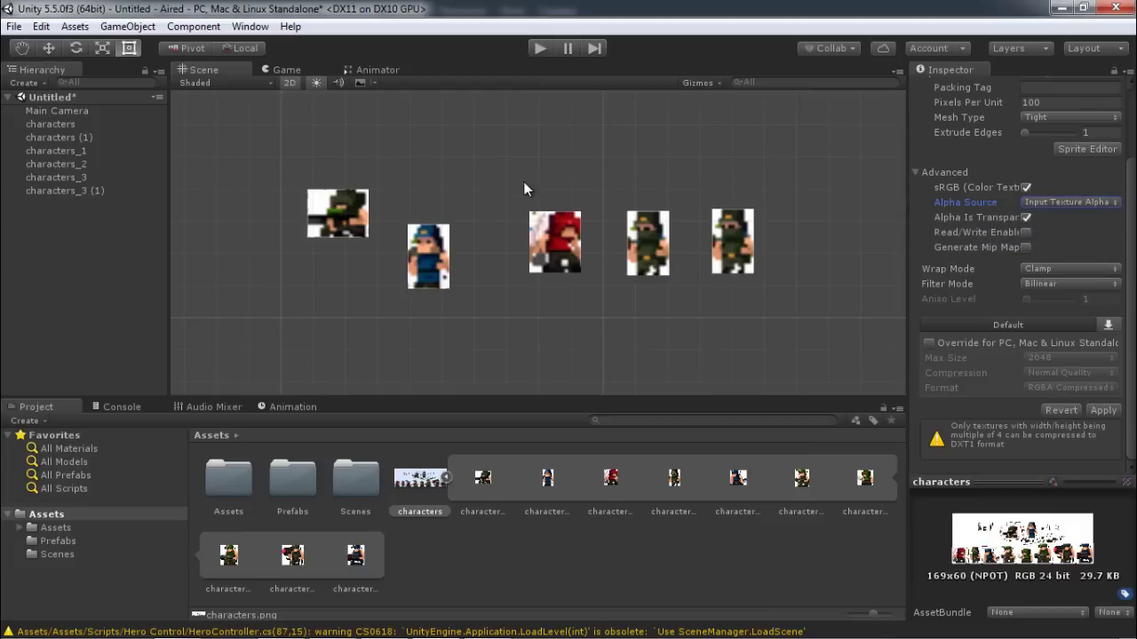
left_click(1104, 410)
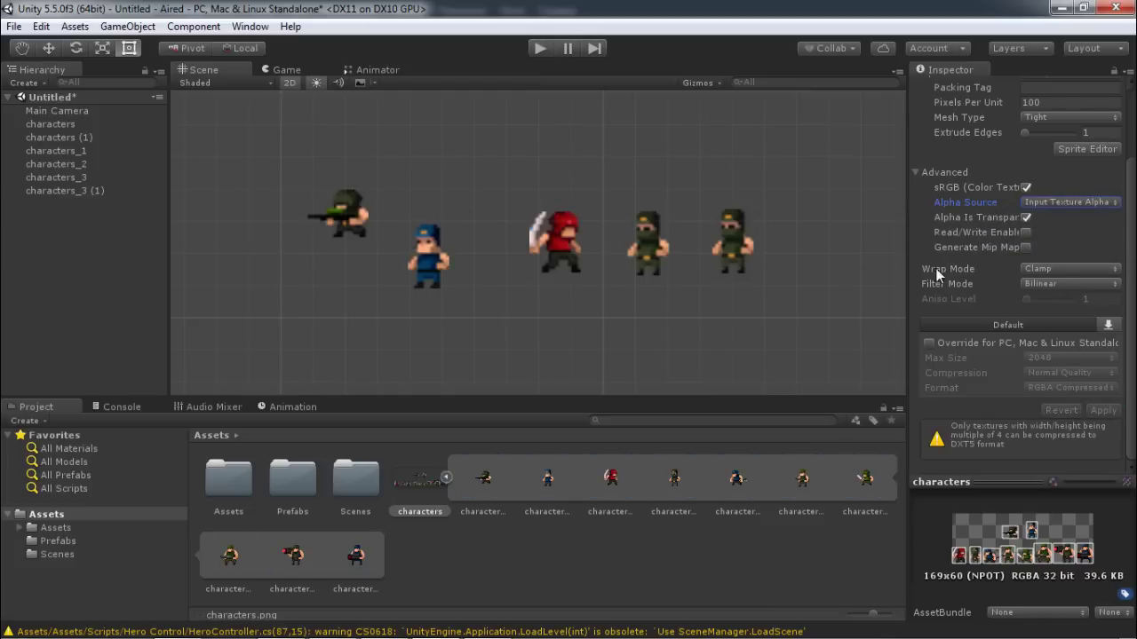
Step: Set the characters texture's Filter Mode to Point (no filter) and apply the change
left_click(919, 172)
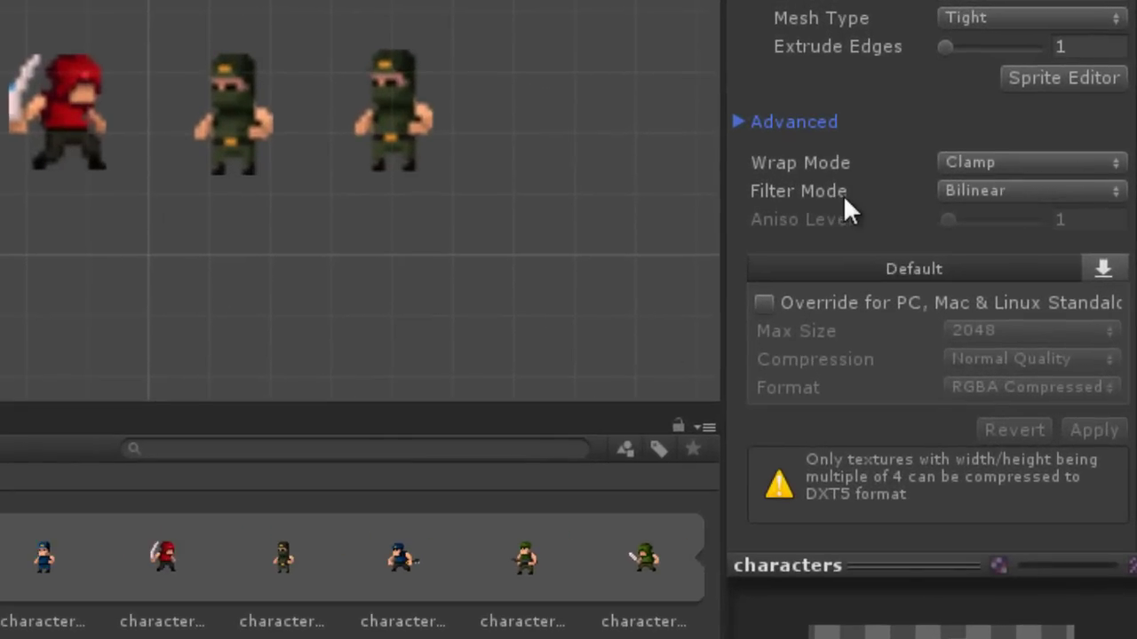
left_click(977, 194)
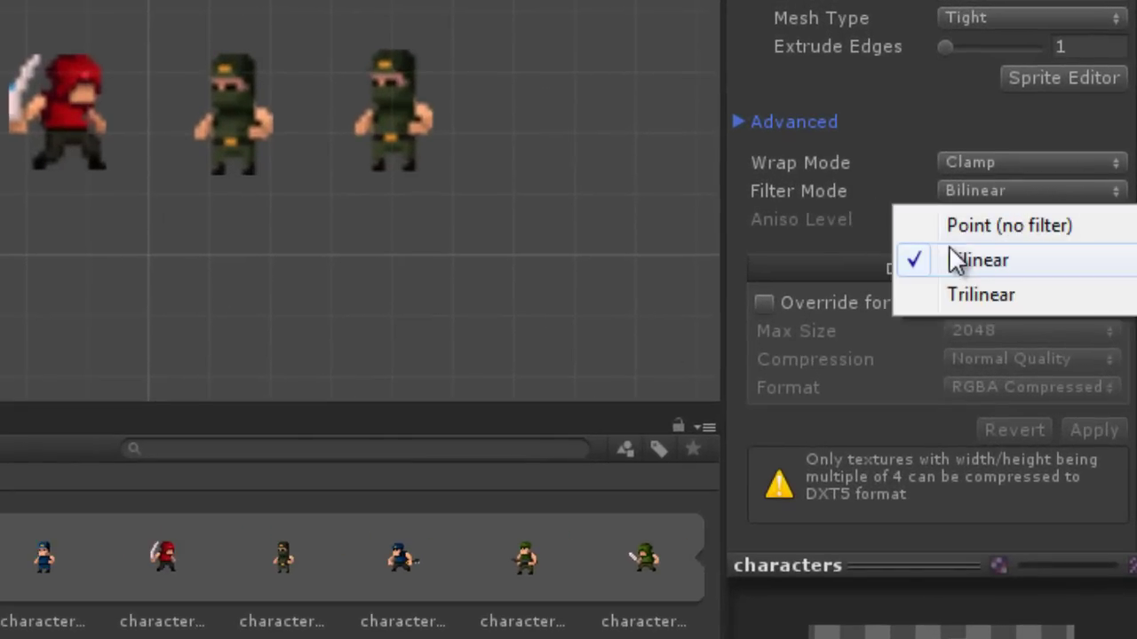
left_click(967, 228)
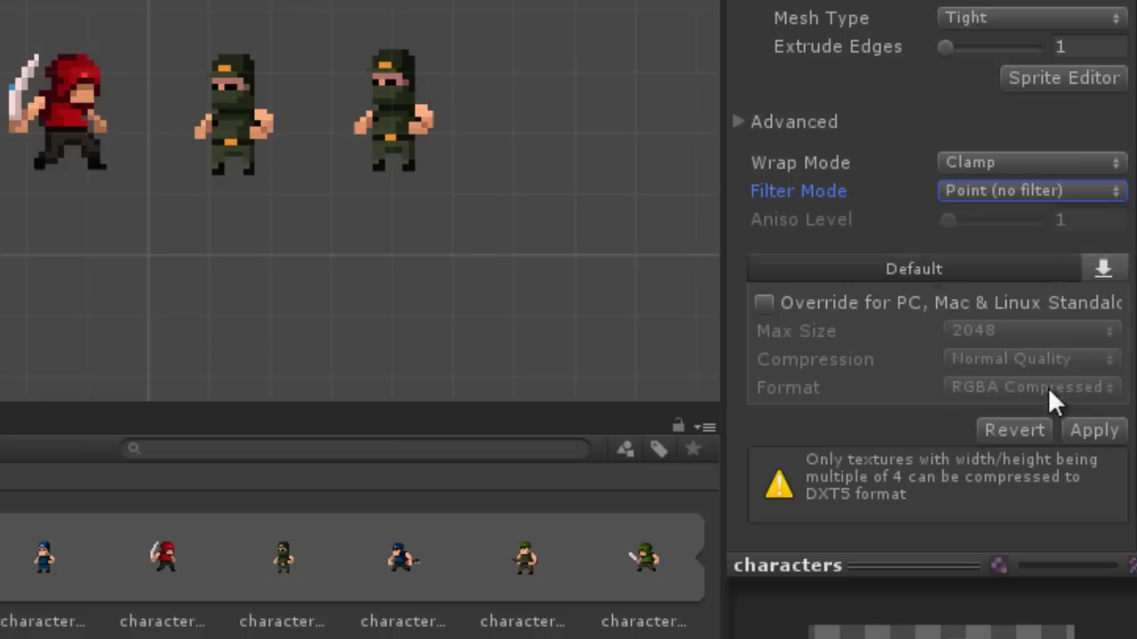
left_click(1094, 430)
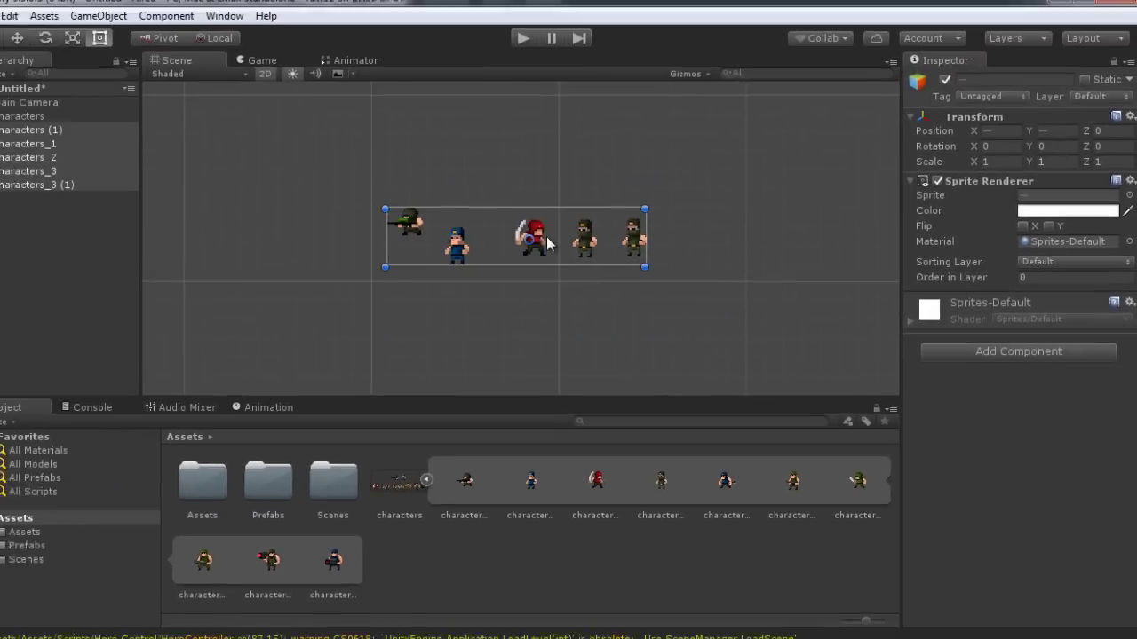
Step: Scale the five soldier sprites together to about 2.46, collapse the sprite sheet, and deselect
left_click_drag(645, 208, 1113, 106)
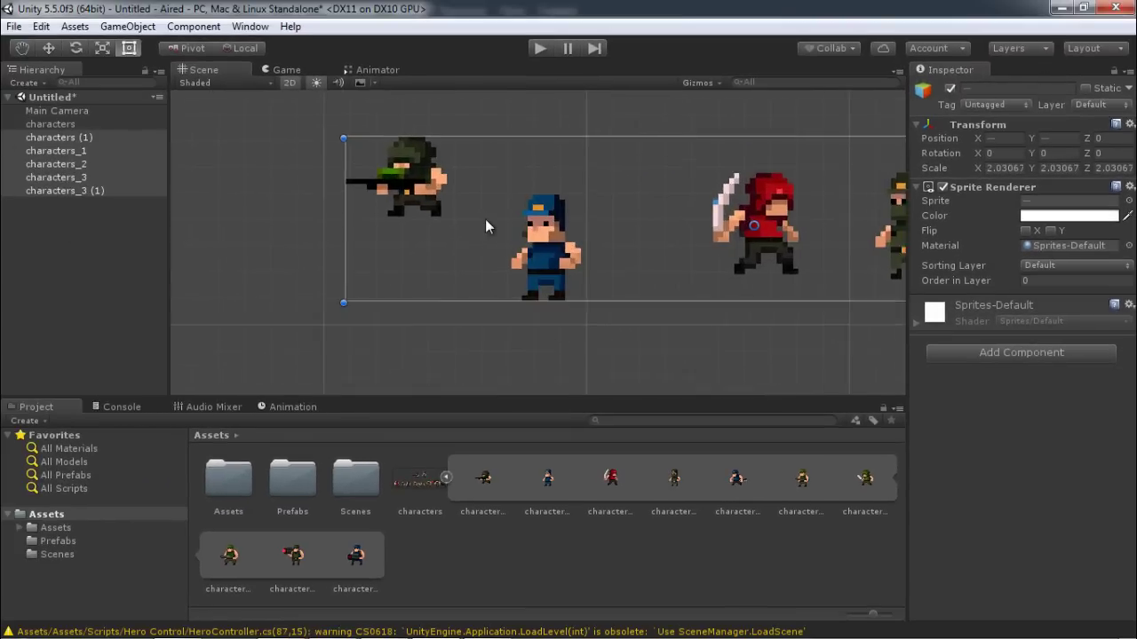
left_click_drag(343, 303, 271, 342)
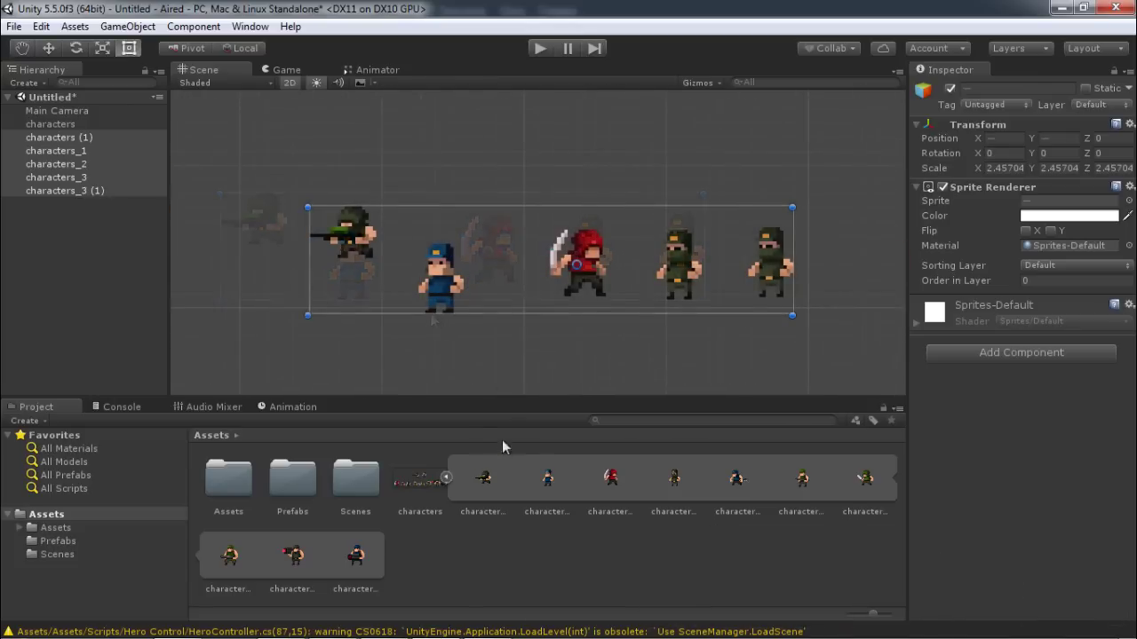
left_click(447, 477)
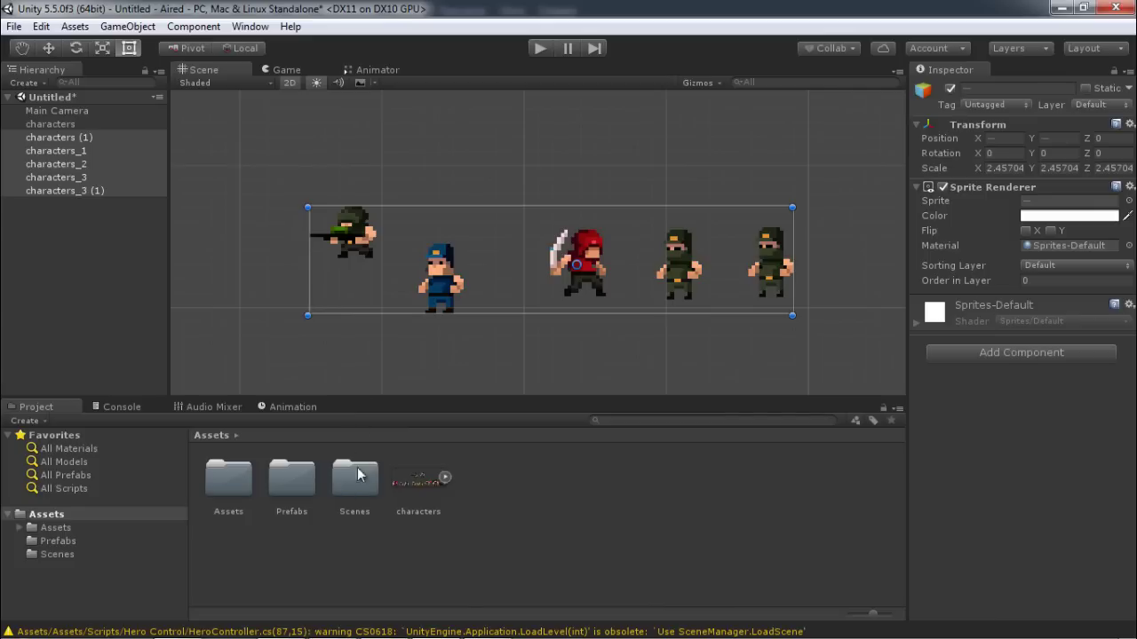
left_click(424, 368)
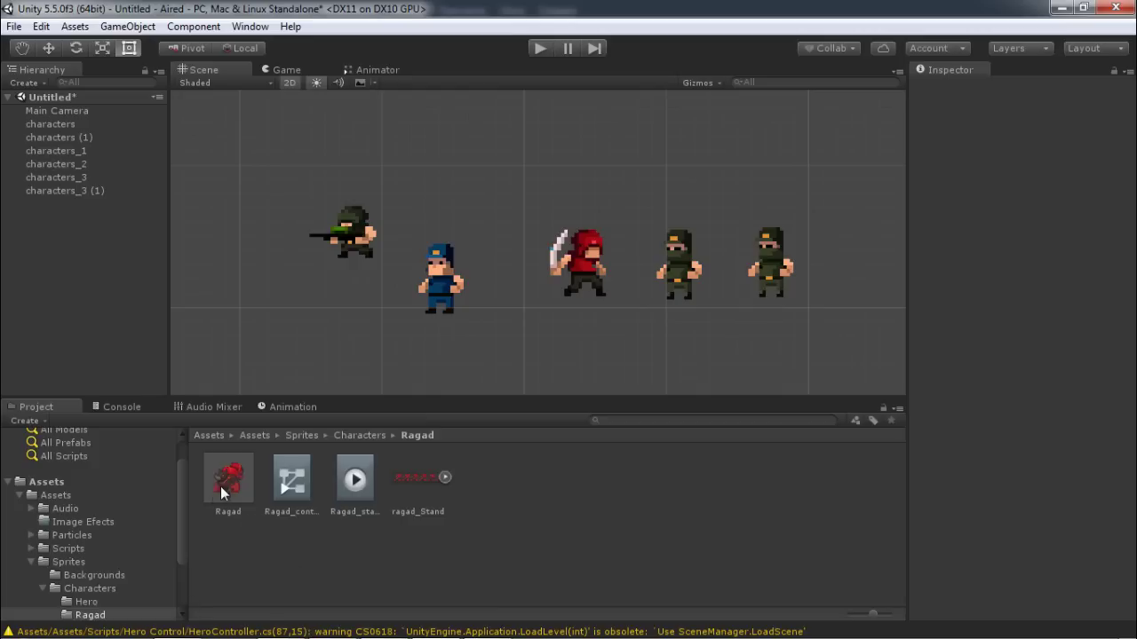
Step: Place the Ragad prefab left of the soldiers and run the game in Game view
left_click(228, 484)
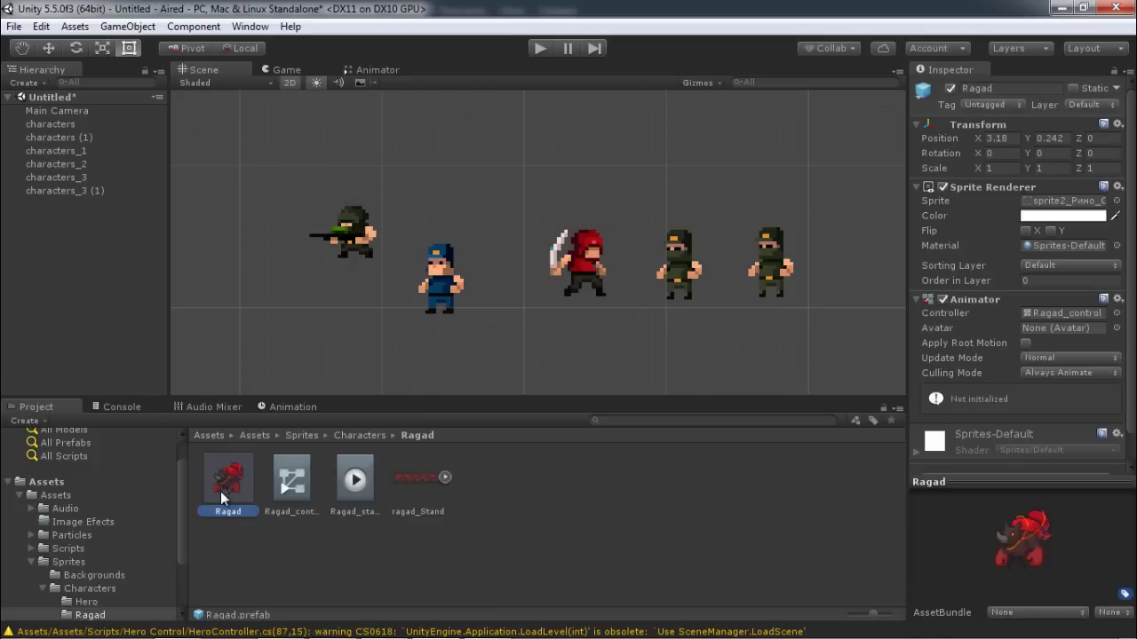
left_click_drag(220, 491, 266, 279)
middle_click_drag(267, 280, 408, 284)
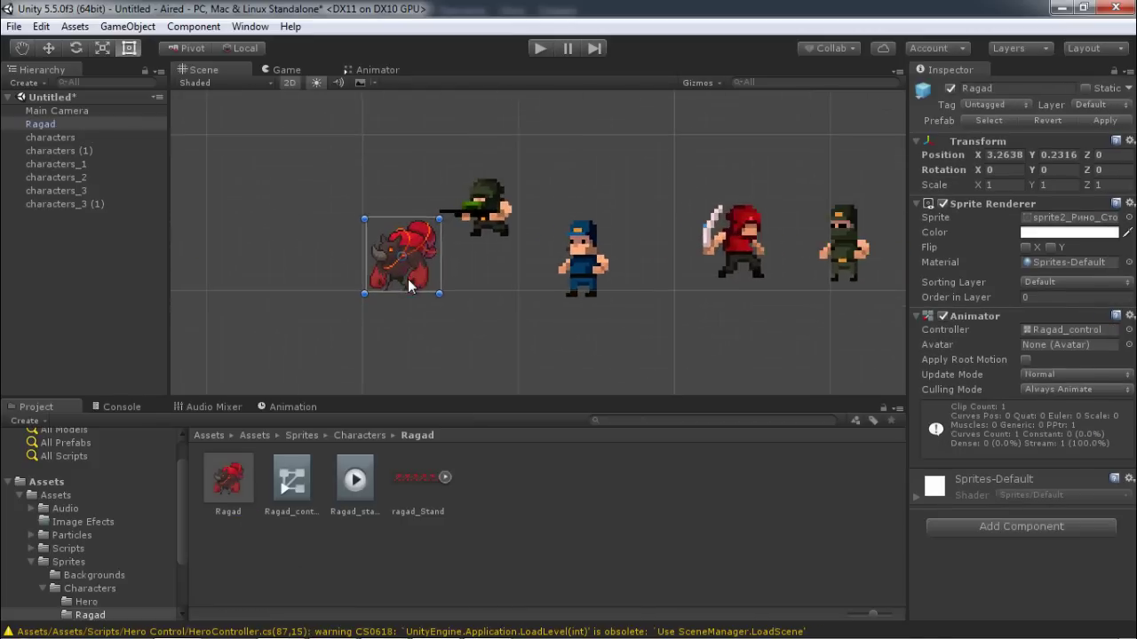
scroll(408, 285, "up", 5)
middle_click_drag(299, 300, 440, 285)
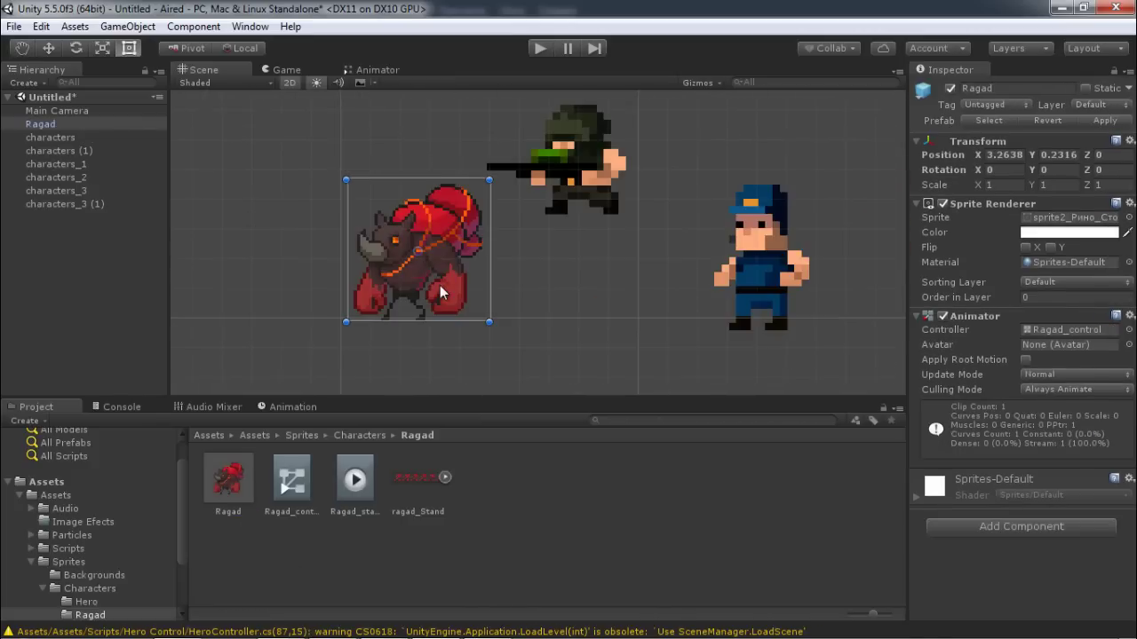
key("ctrl+p")
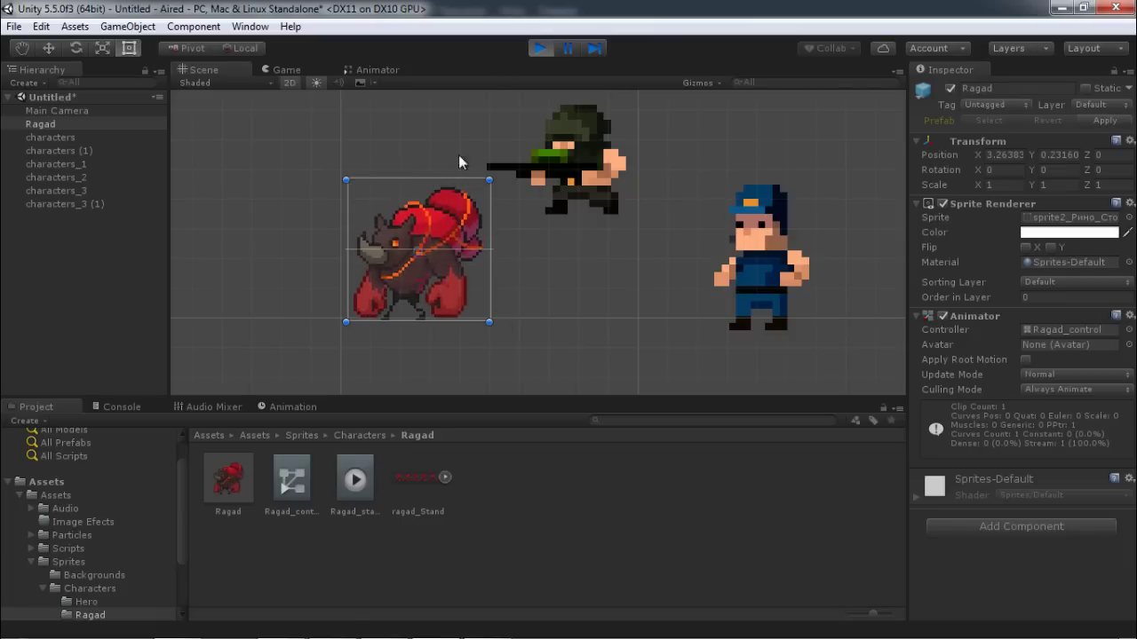
left_click(282, 70)
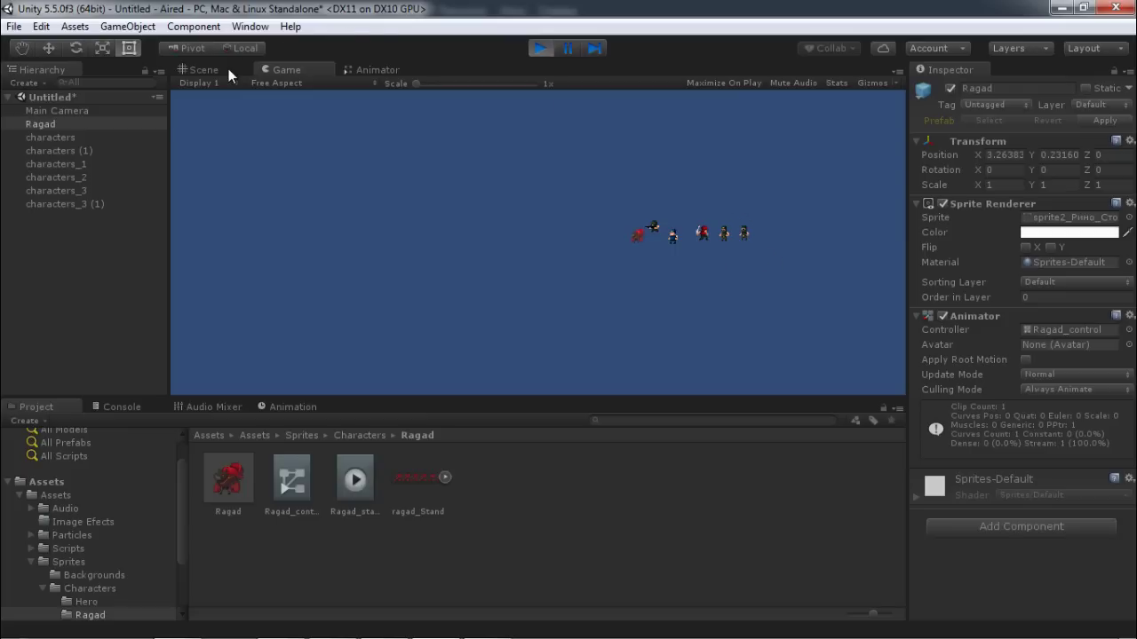
Step: Frame the characters with an orthographic Main Camera of size 1 at X 4.88, Y 0.6, then replay
key("ctrl+p")
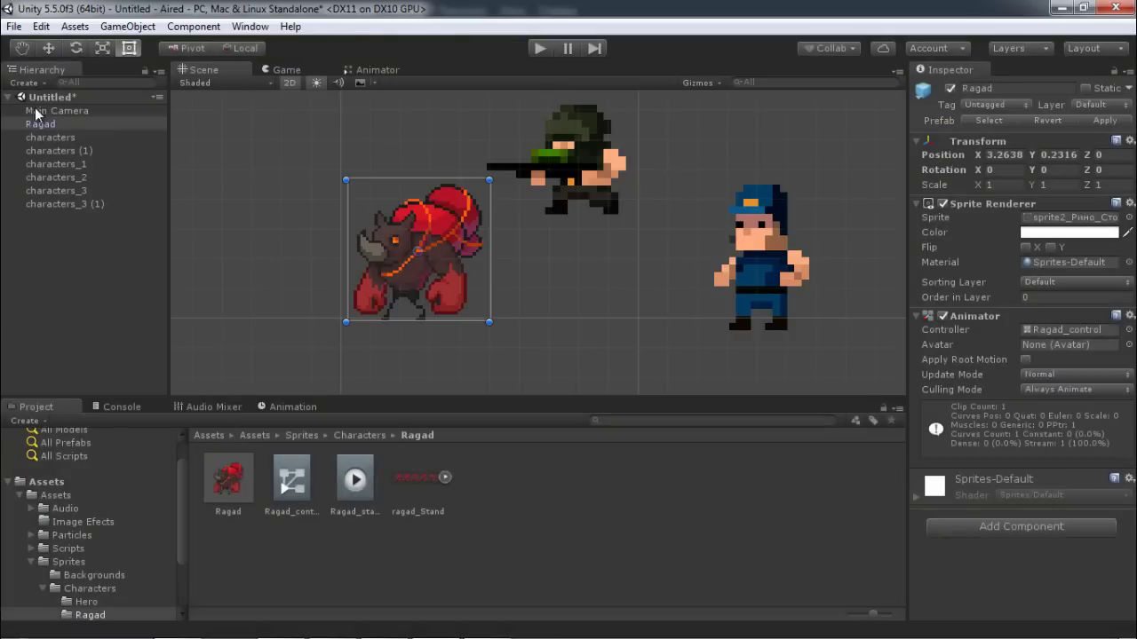
left_click(45, 111)
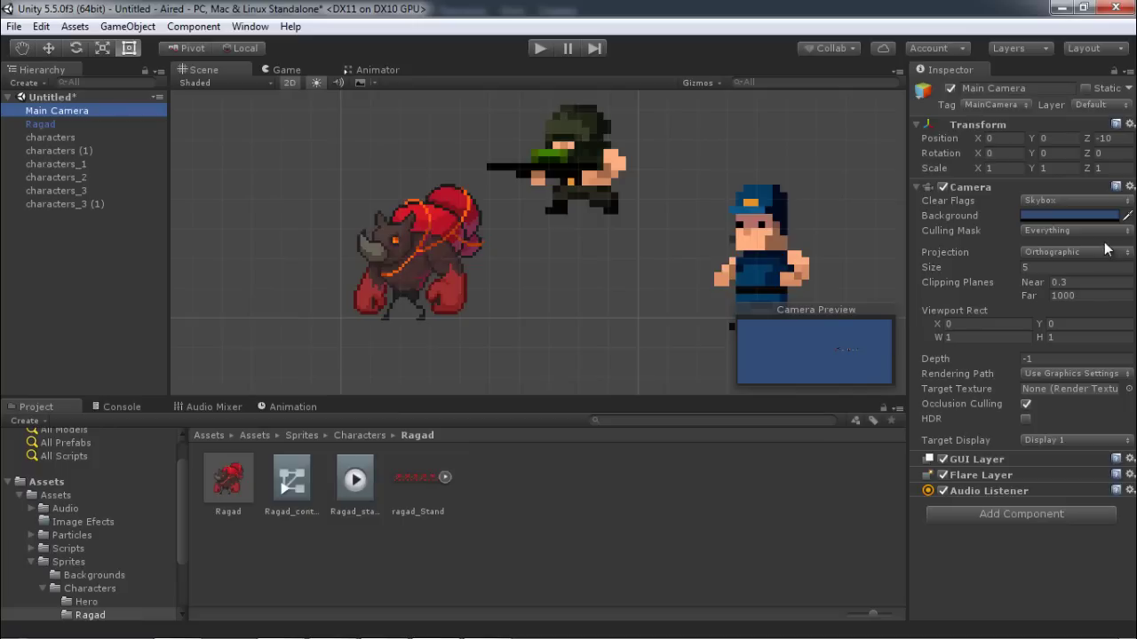
left_click(1091, 254)
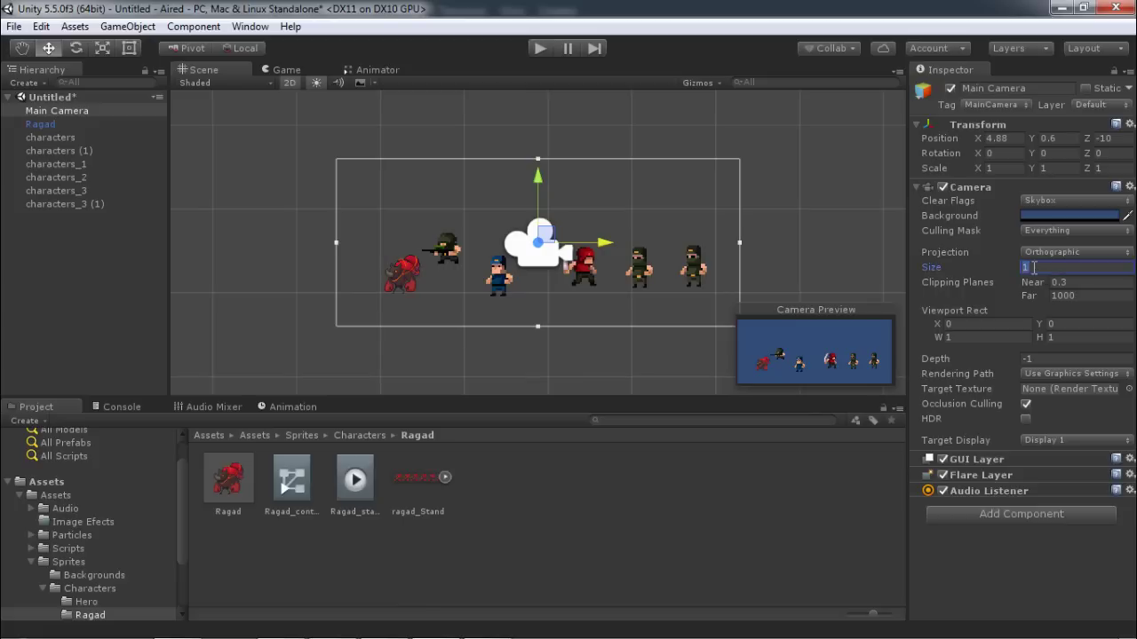
left_click(277, 68)
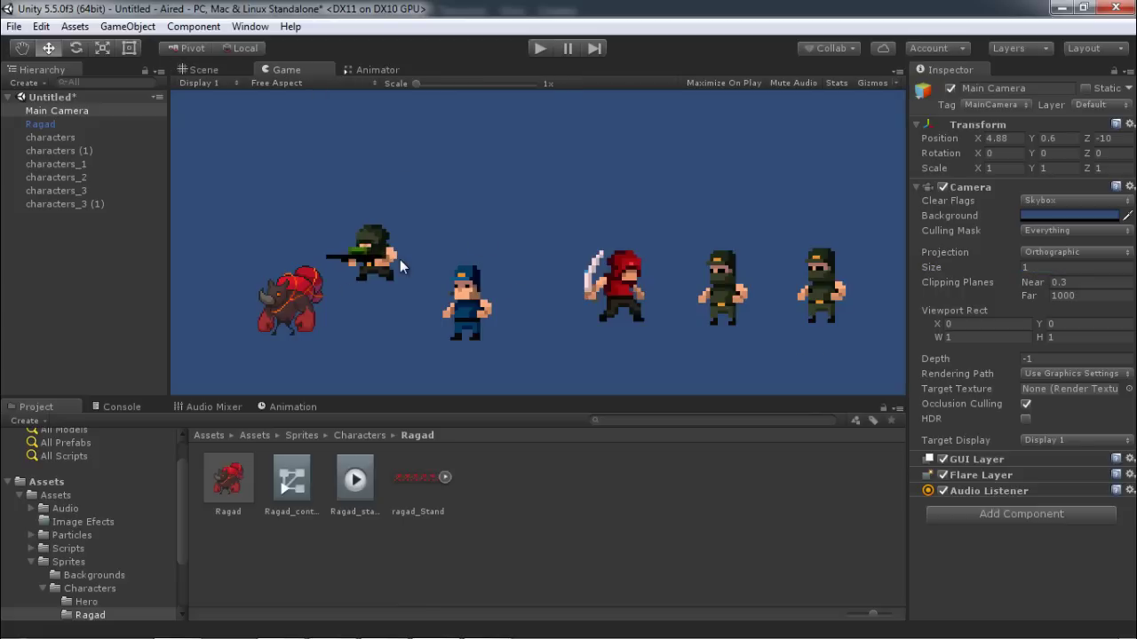
key("ctrl+p")
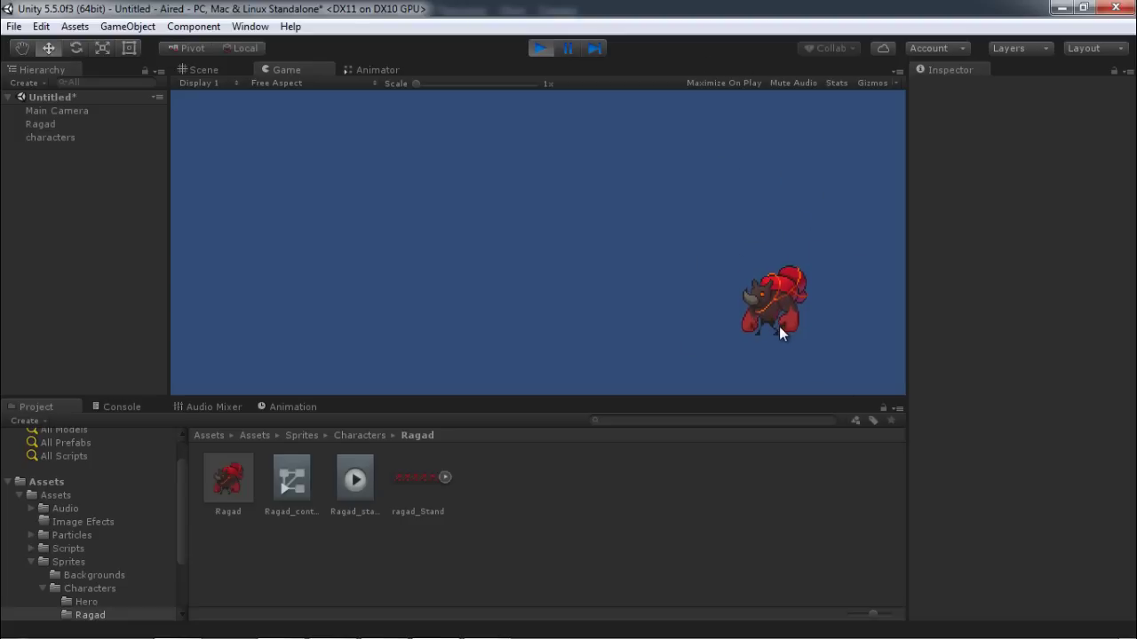
Step: Enable Maximize On Play for the Game view and stop the running game
left_click(724, 83)
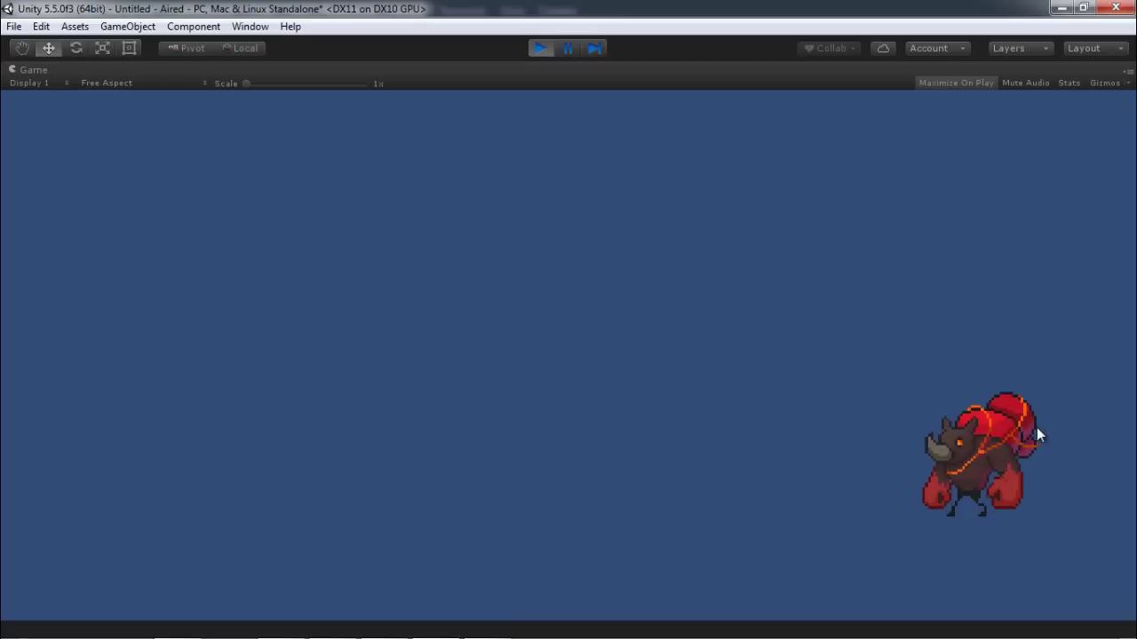
key("ctrl+p")
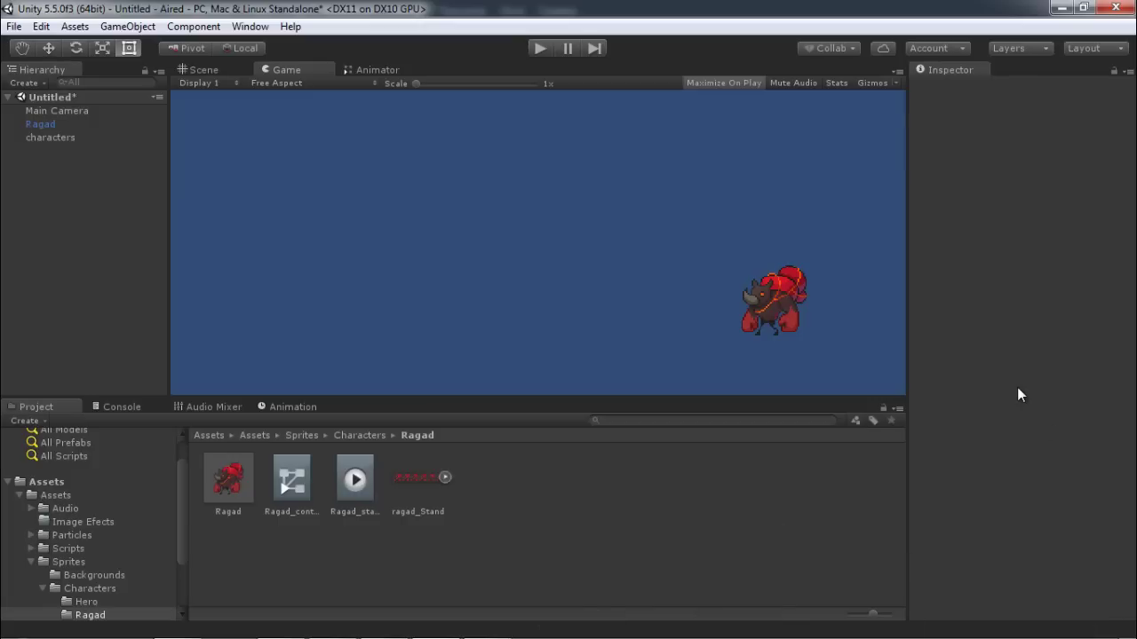